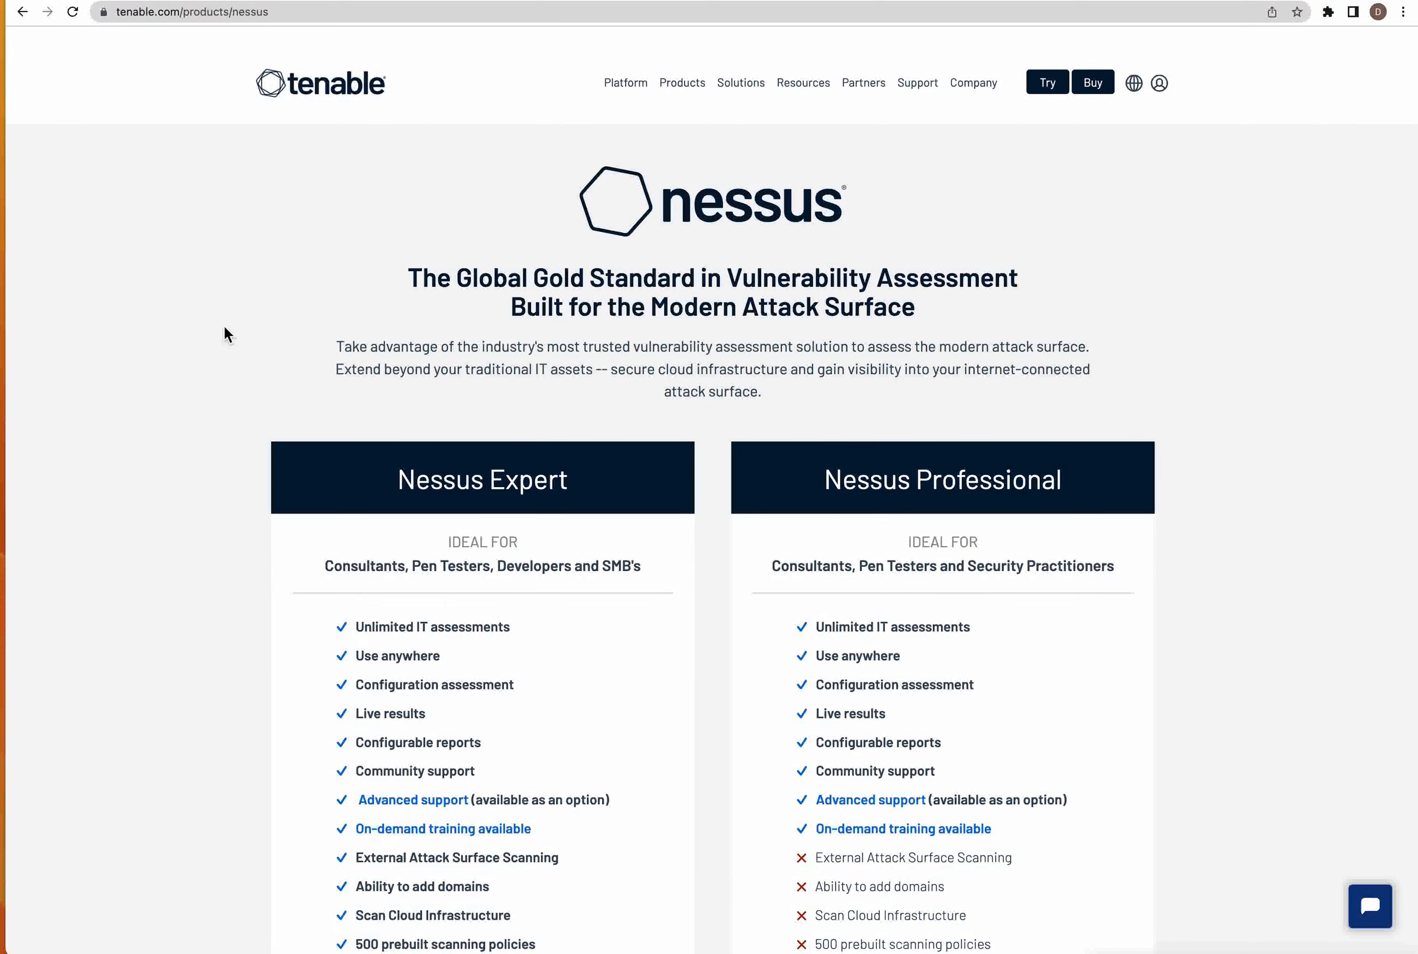
Scroll the Nessus page, then move to the Nessus Essentials registration tab.
scroll(225, 330, "down", 3)
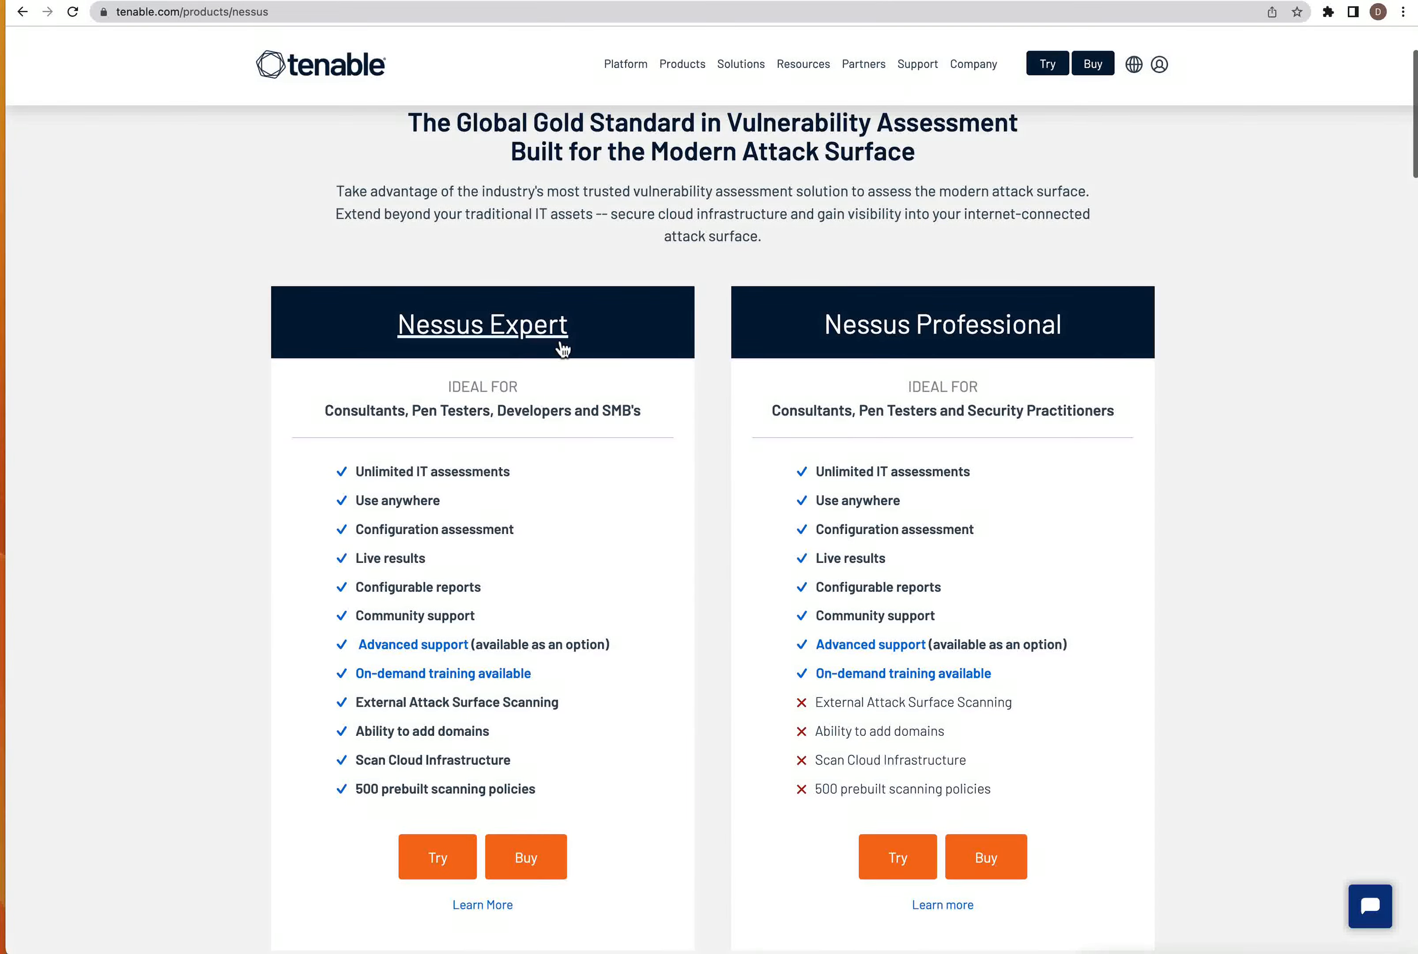
scroll(807, 348, "down", 1)
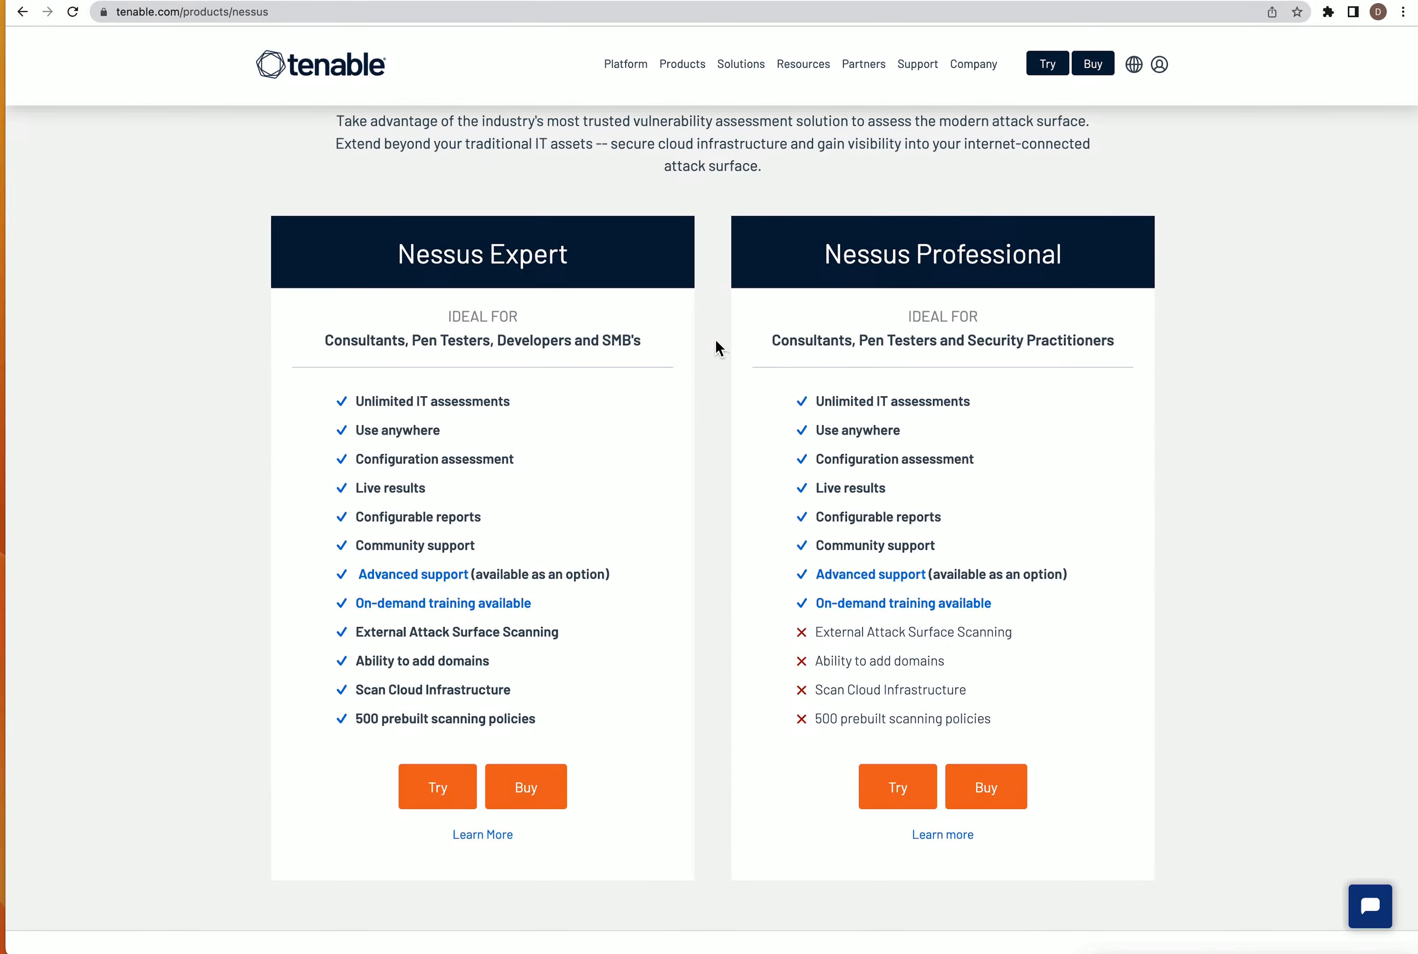
scroll(647, 334, "up", 4)
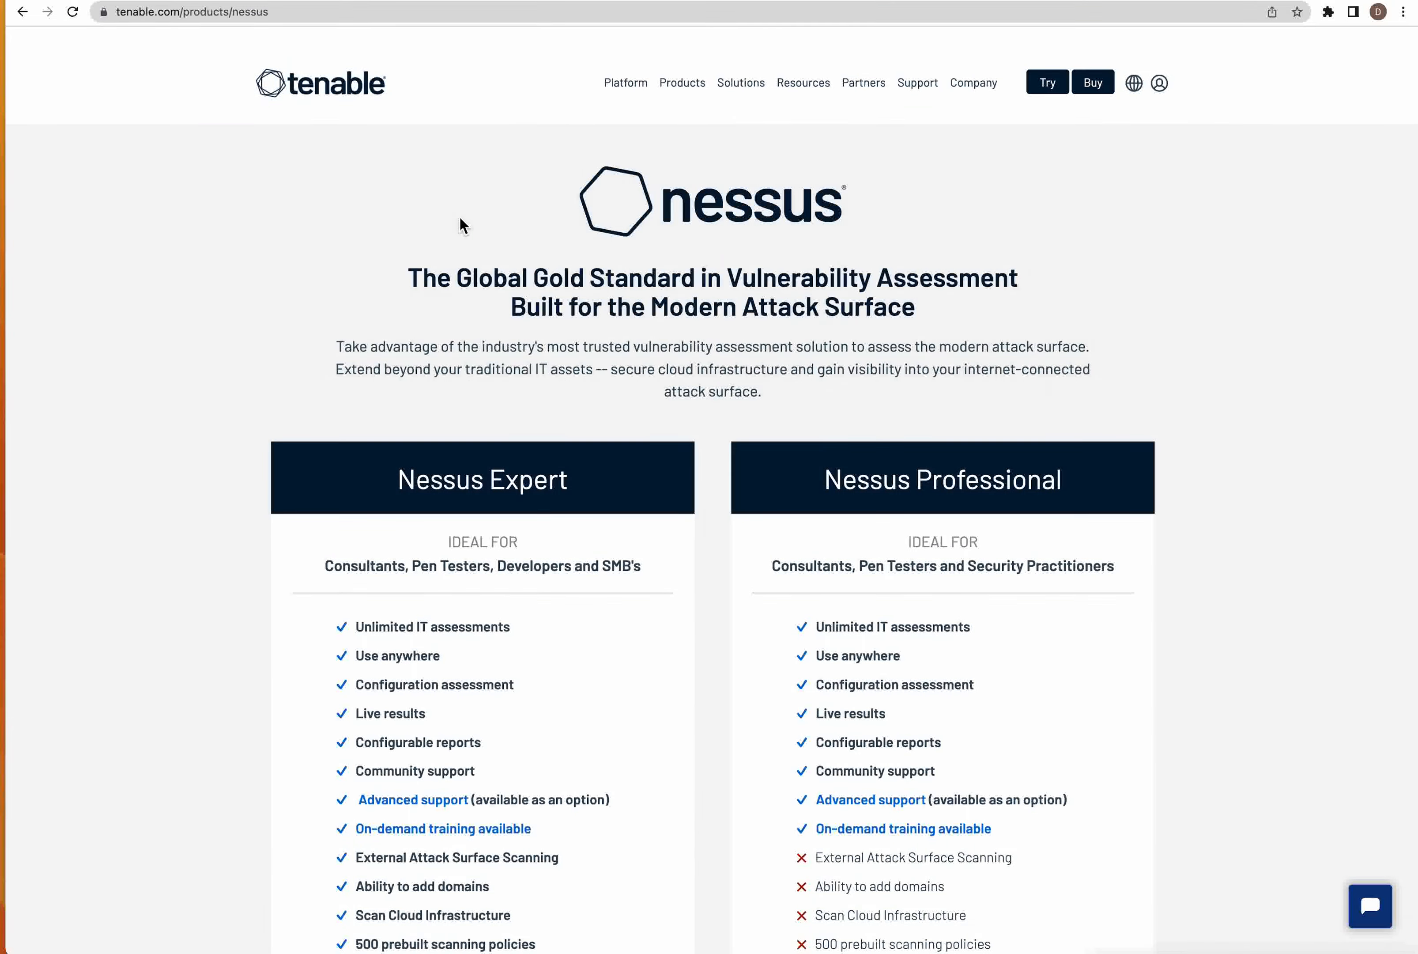
left_click(304, 1)
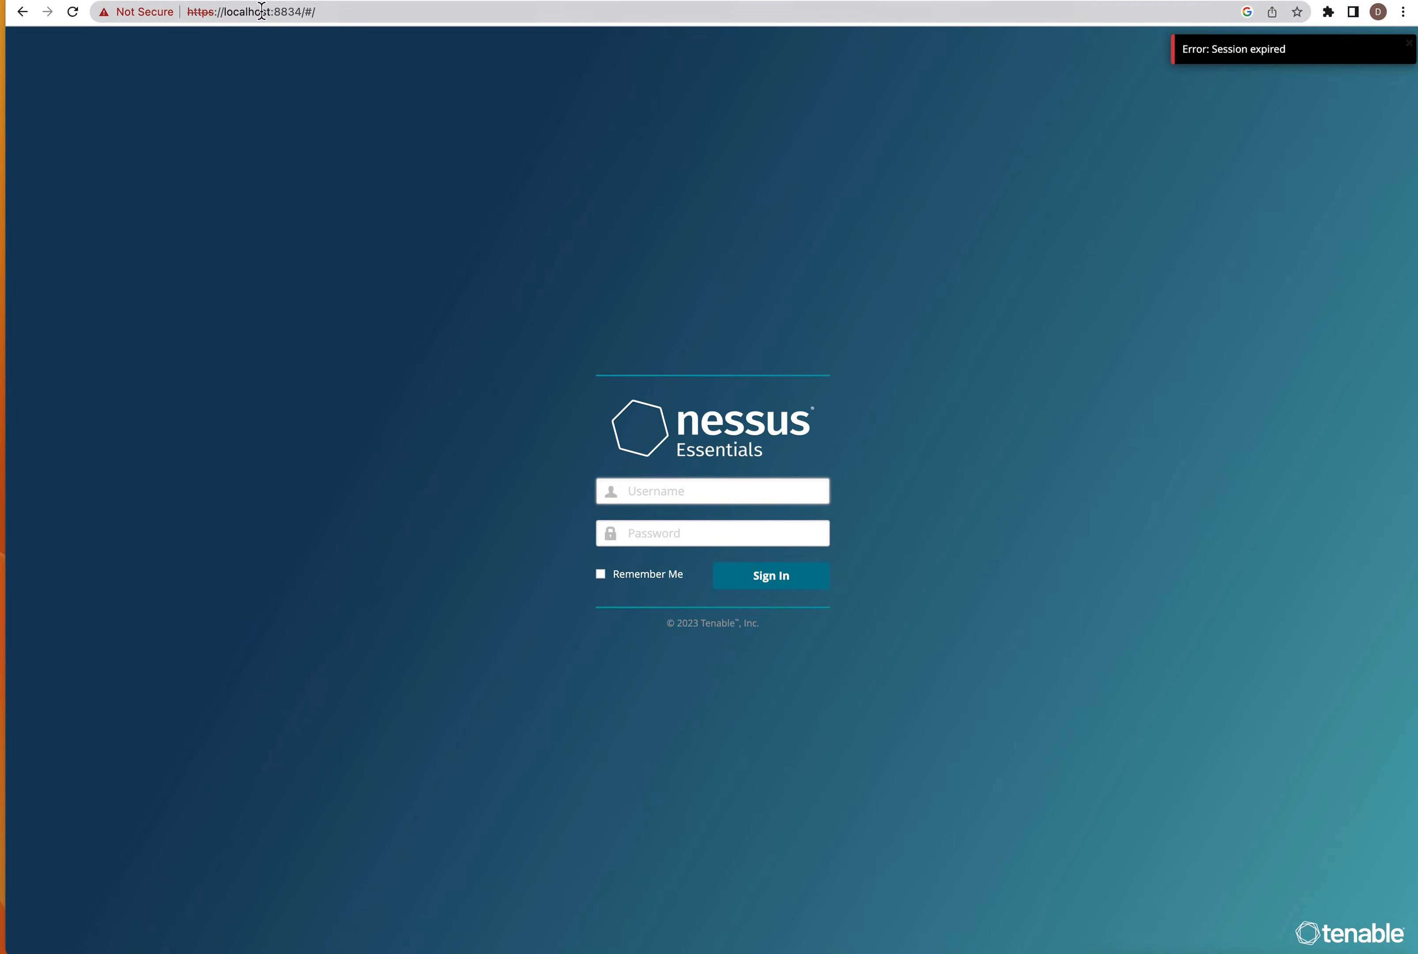
left_click(206, 2)
left_click(501, 2)
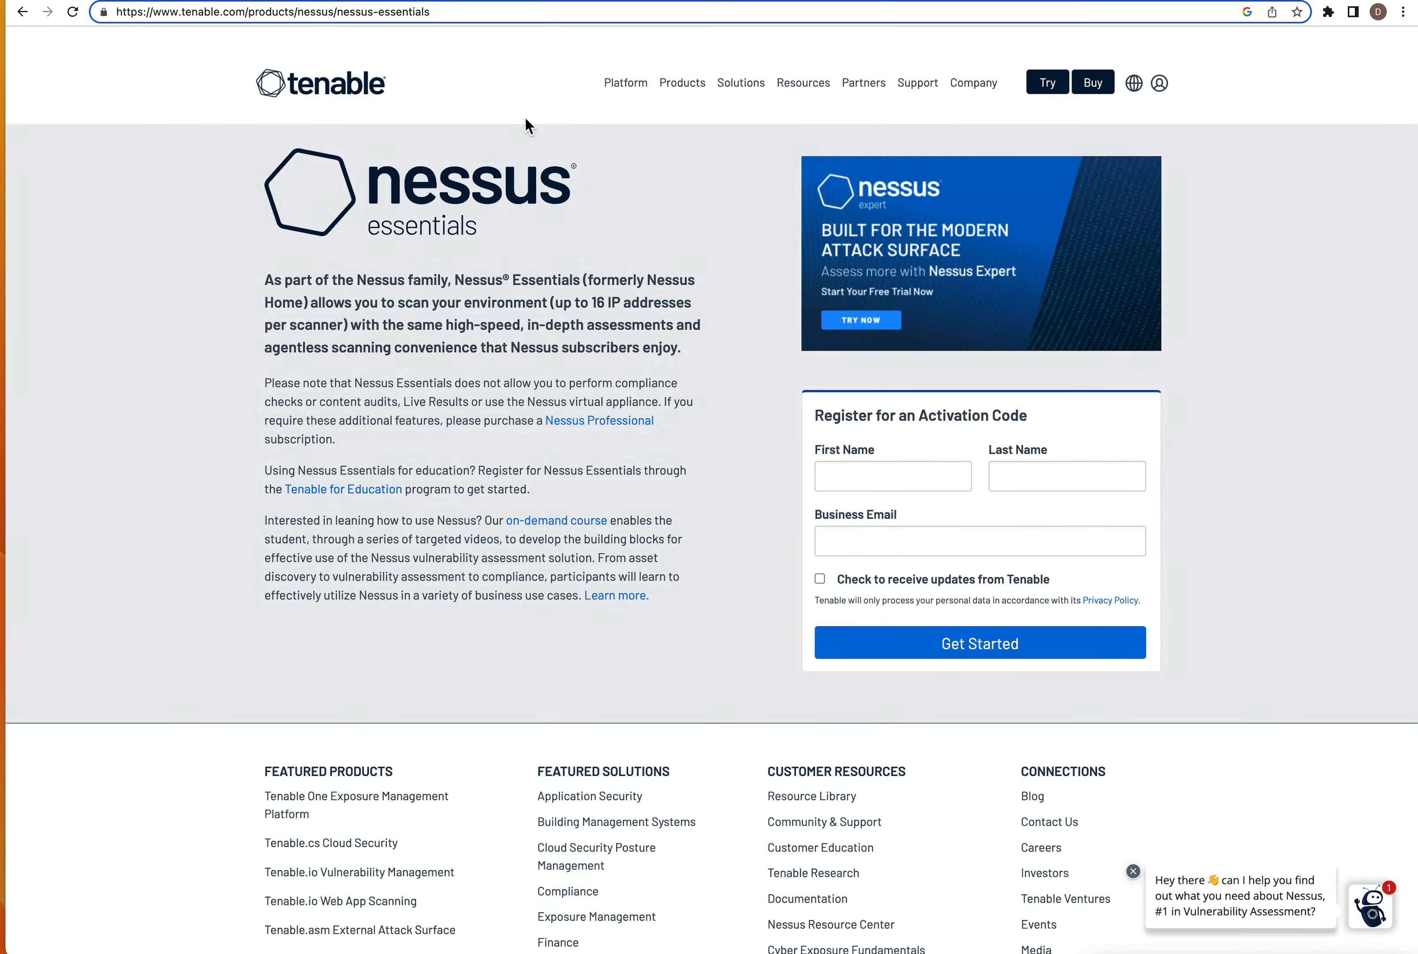
Fill in the first name, last name and business email, and submit the registration form.
left_click(855, 482)
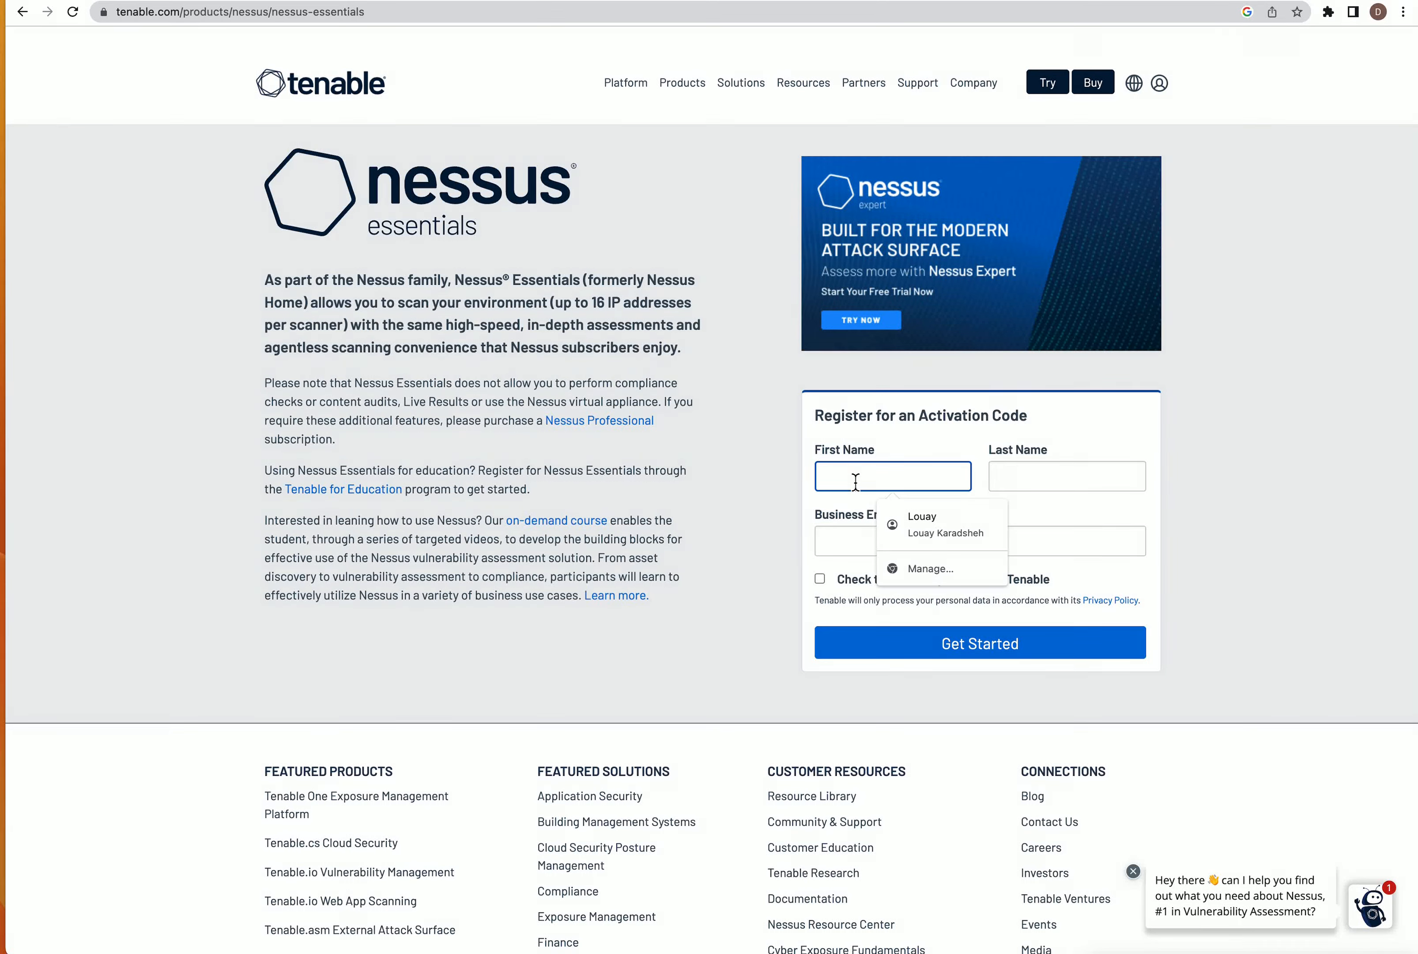
type("t")
key("Tab")
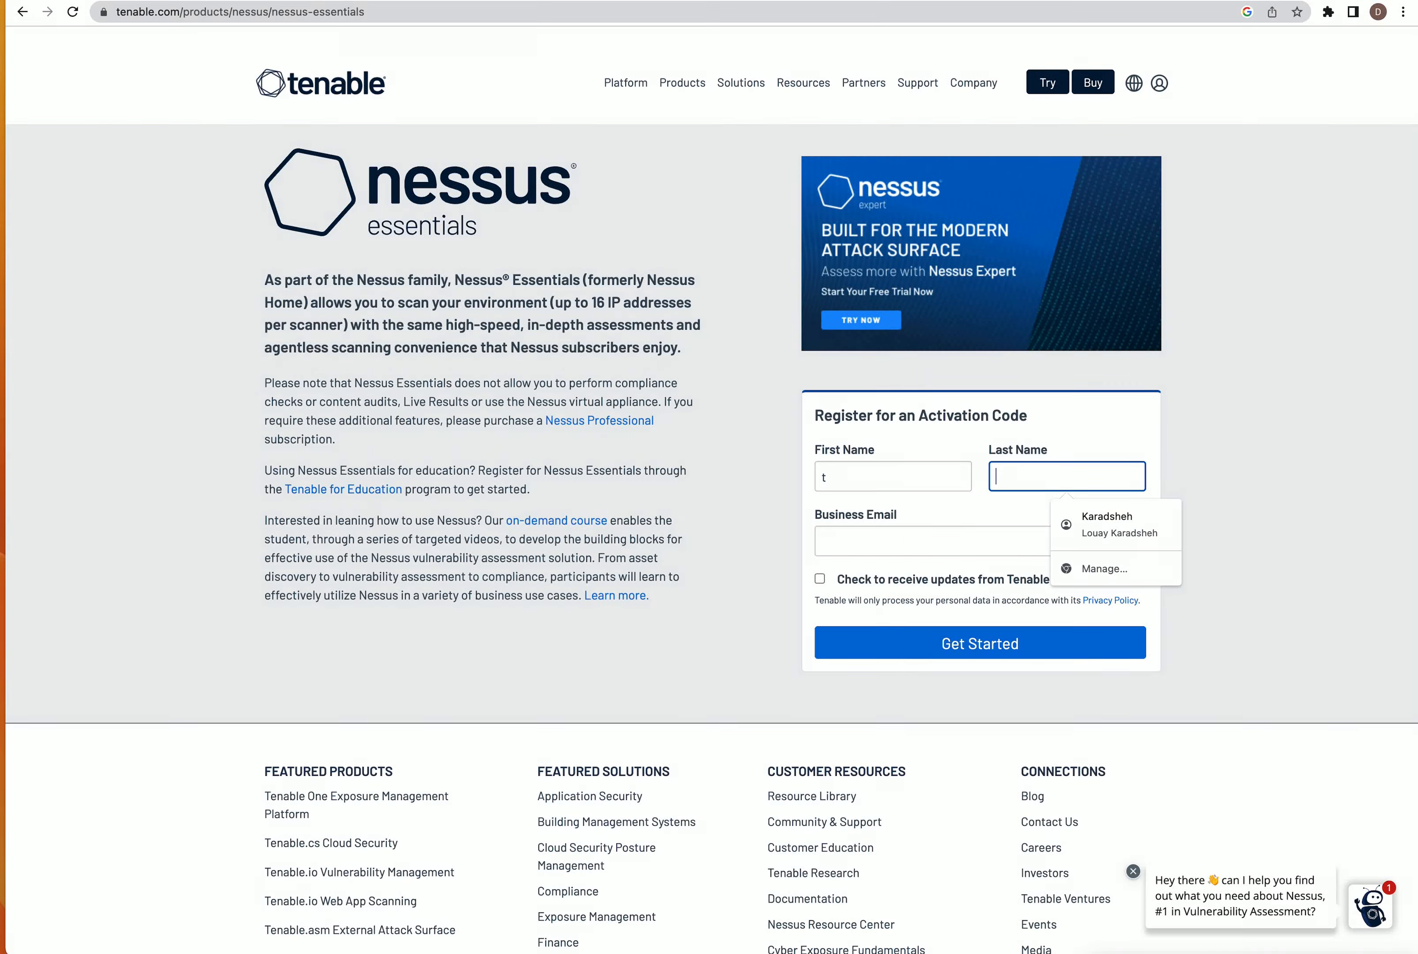
type("test")
key("Tab")
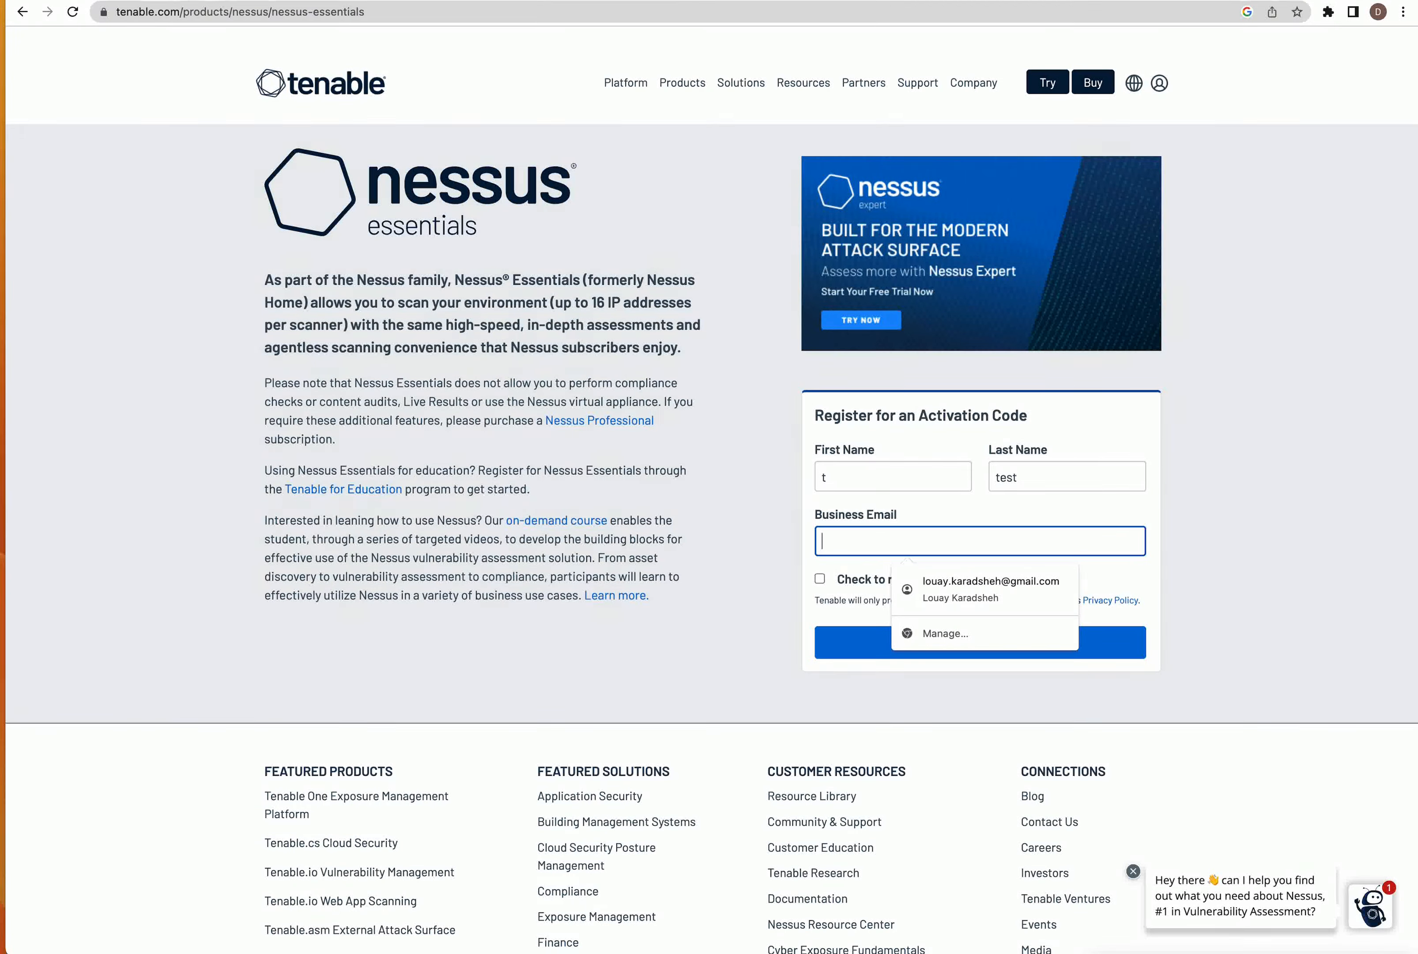
type("t")
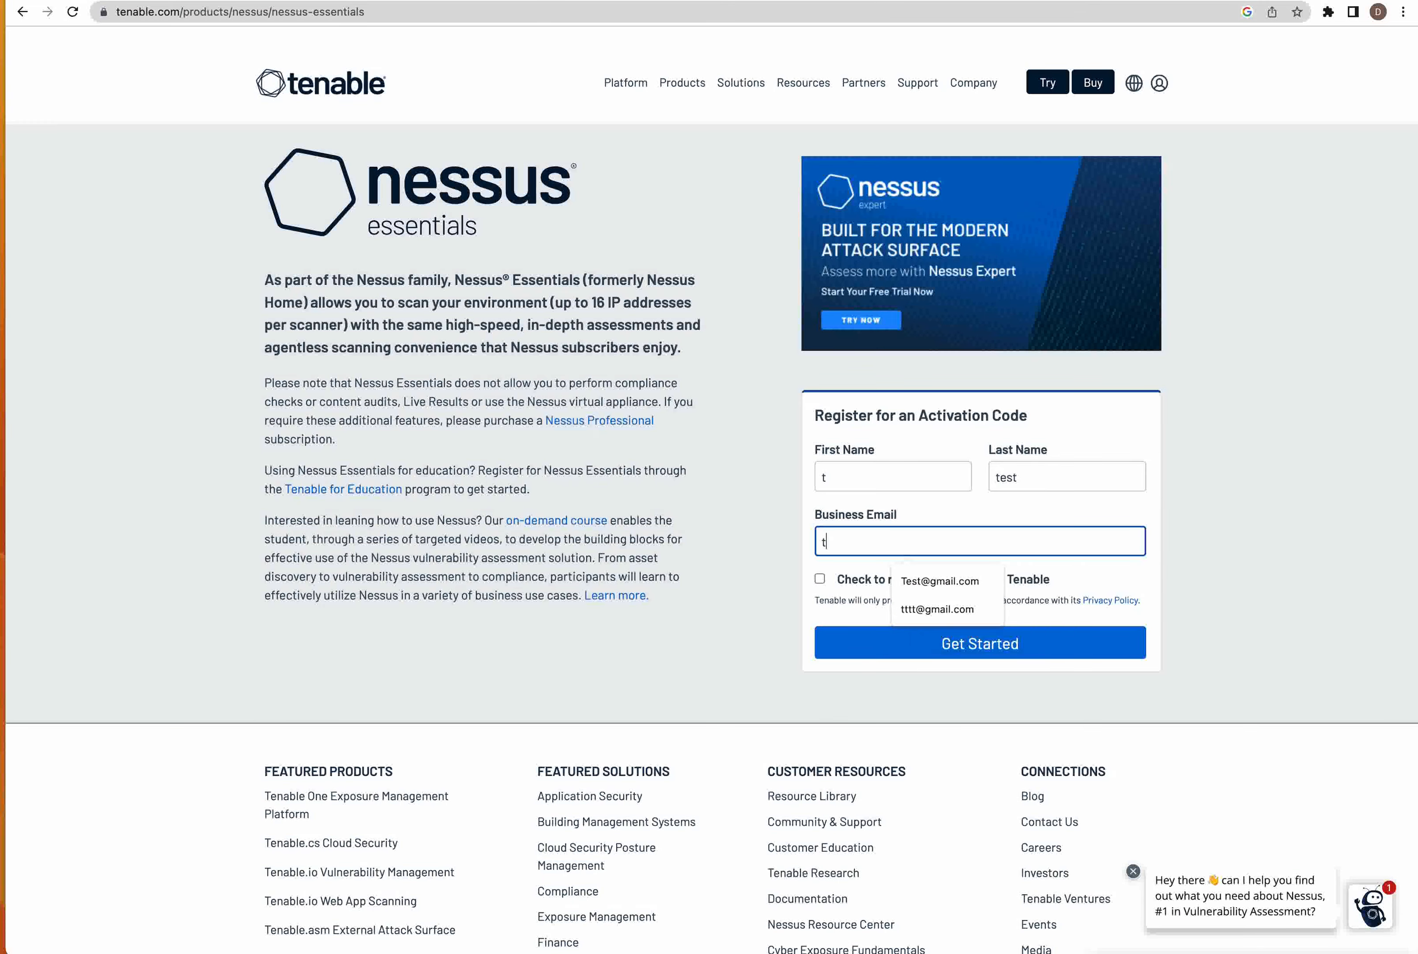
type("est@gmai")
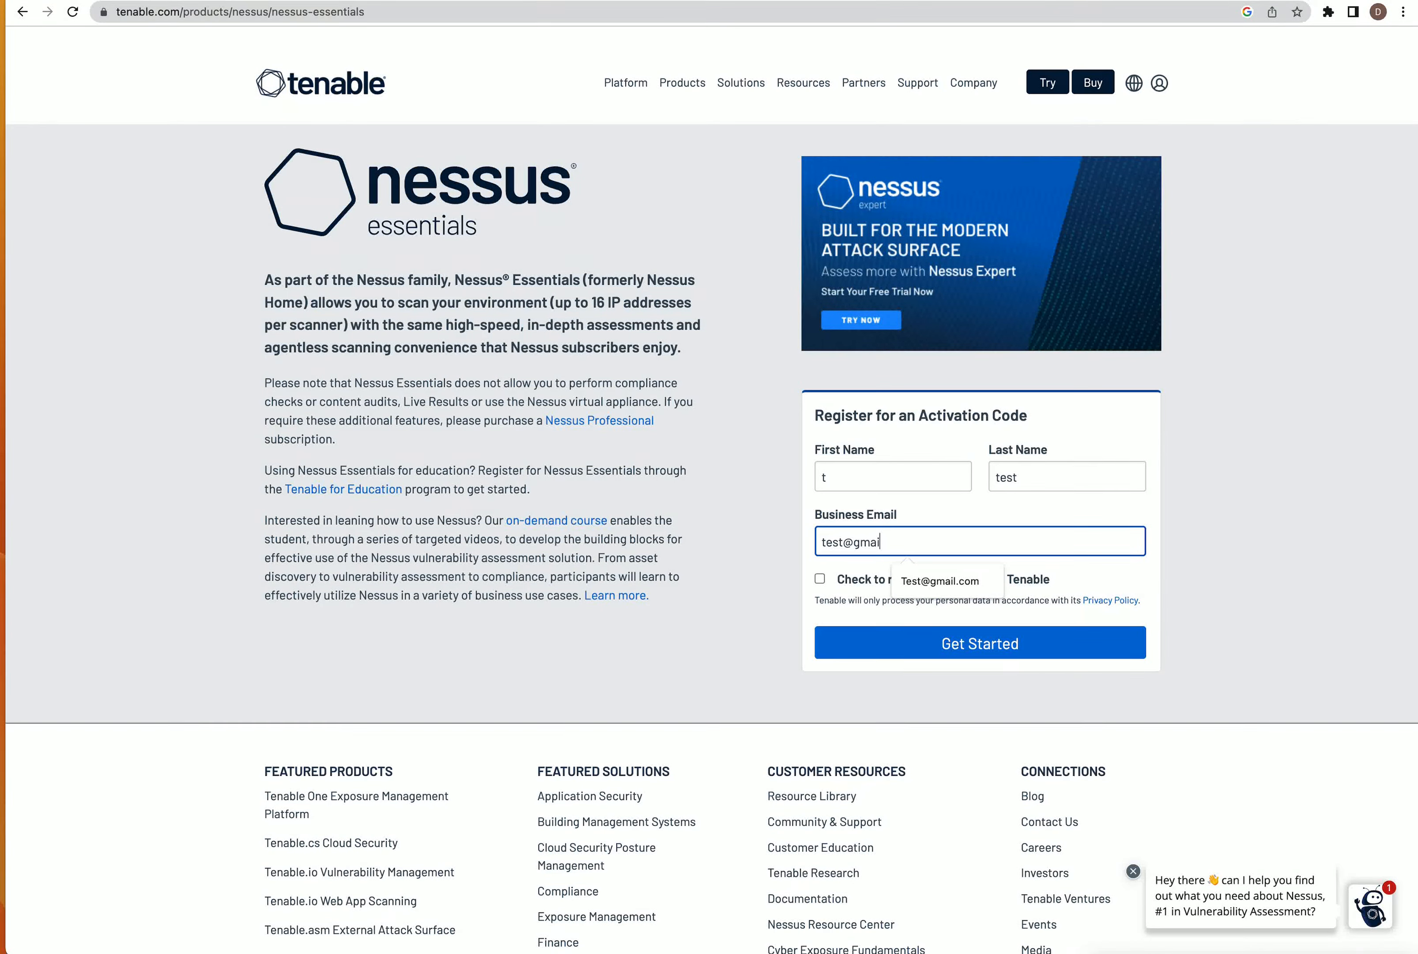
type("l")
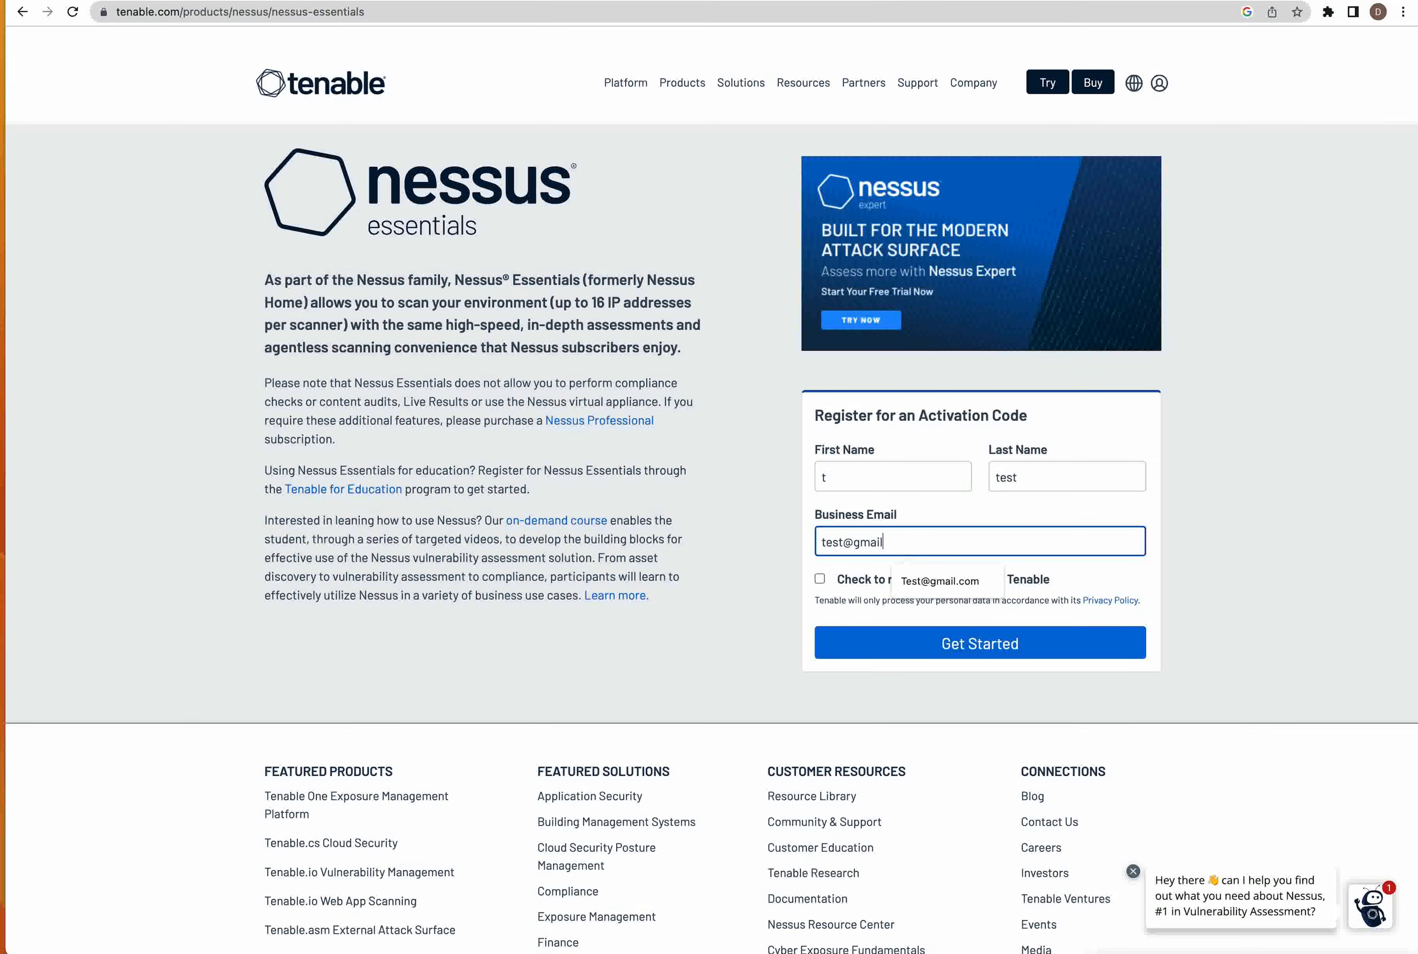
left_click(930, 648)
Correct the first name and the invalid email by adding '.com', resubmit, and continue to downloads.
left_click(866, 547)
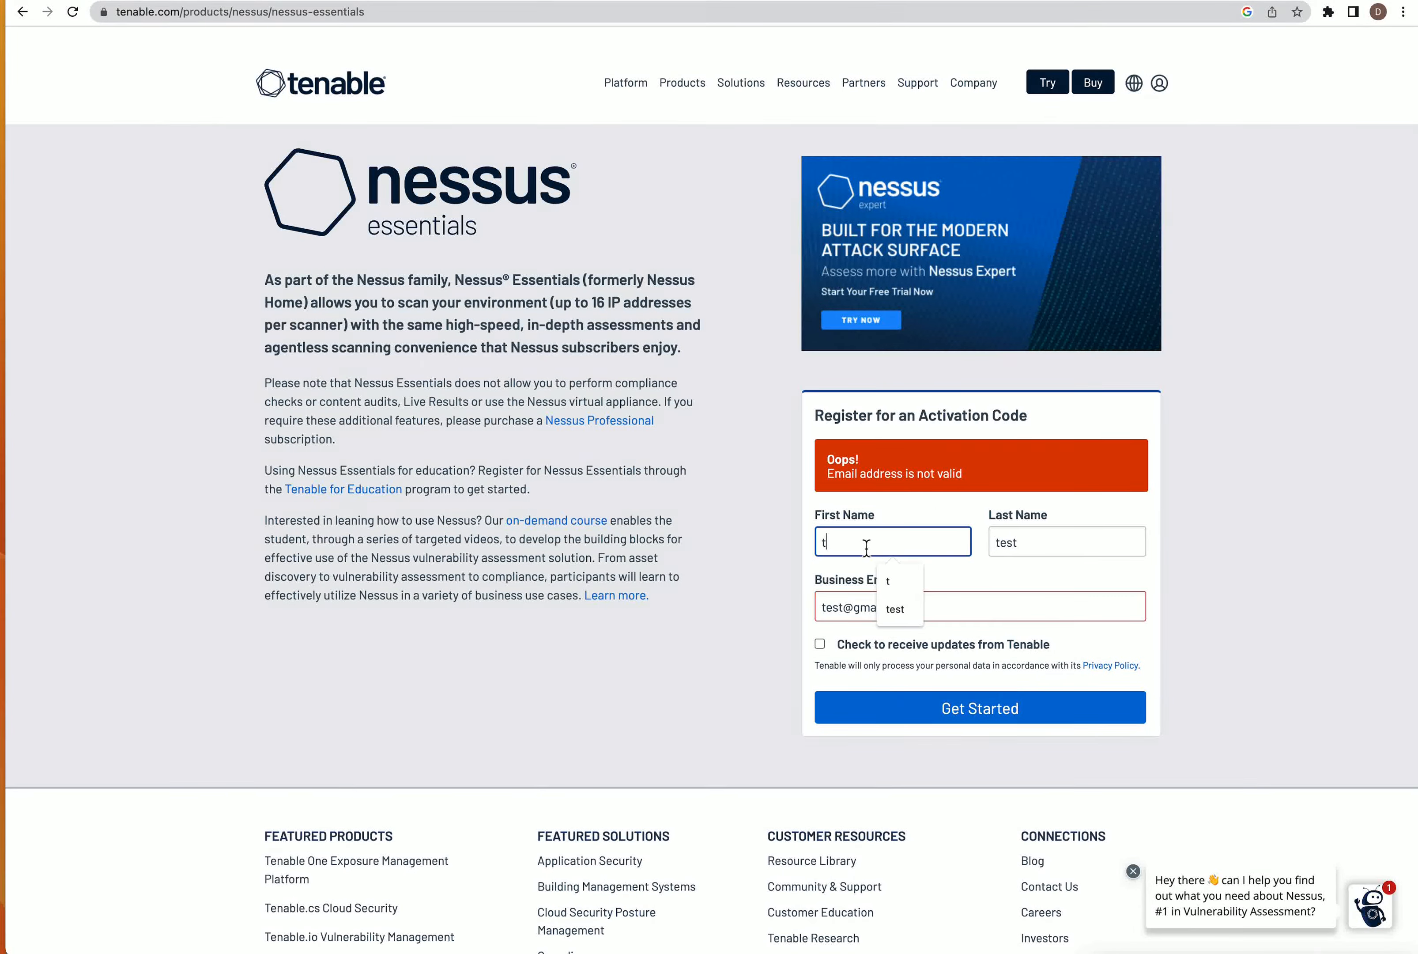
type("e")
left_click_drag(884, 608, 843, 610)
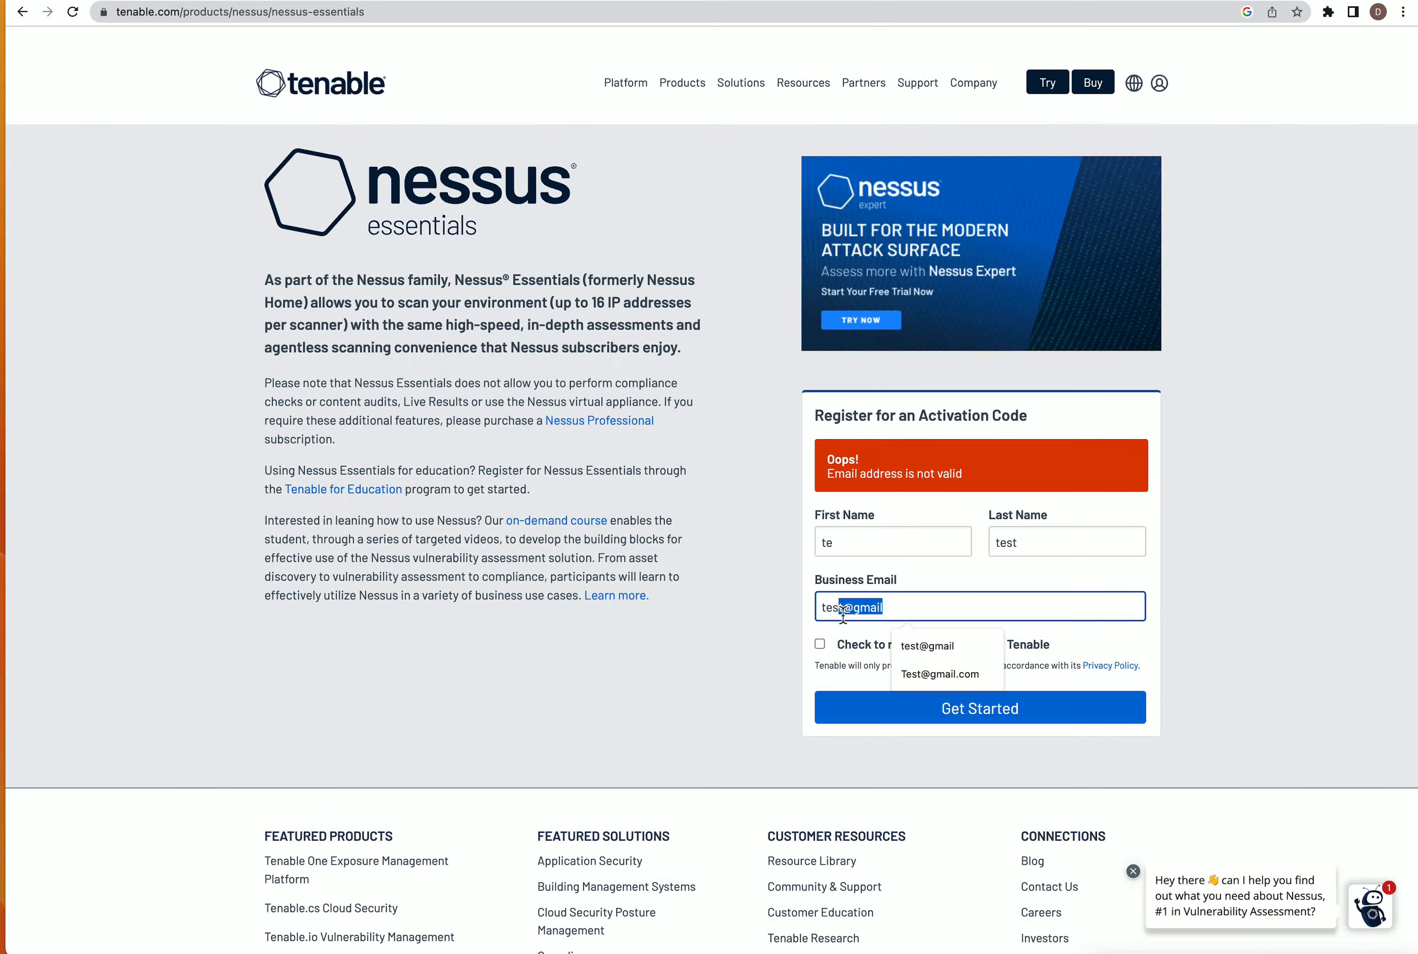
left_click(843, 611)
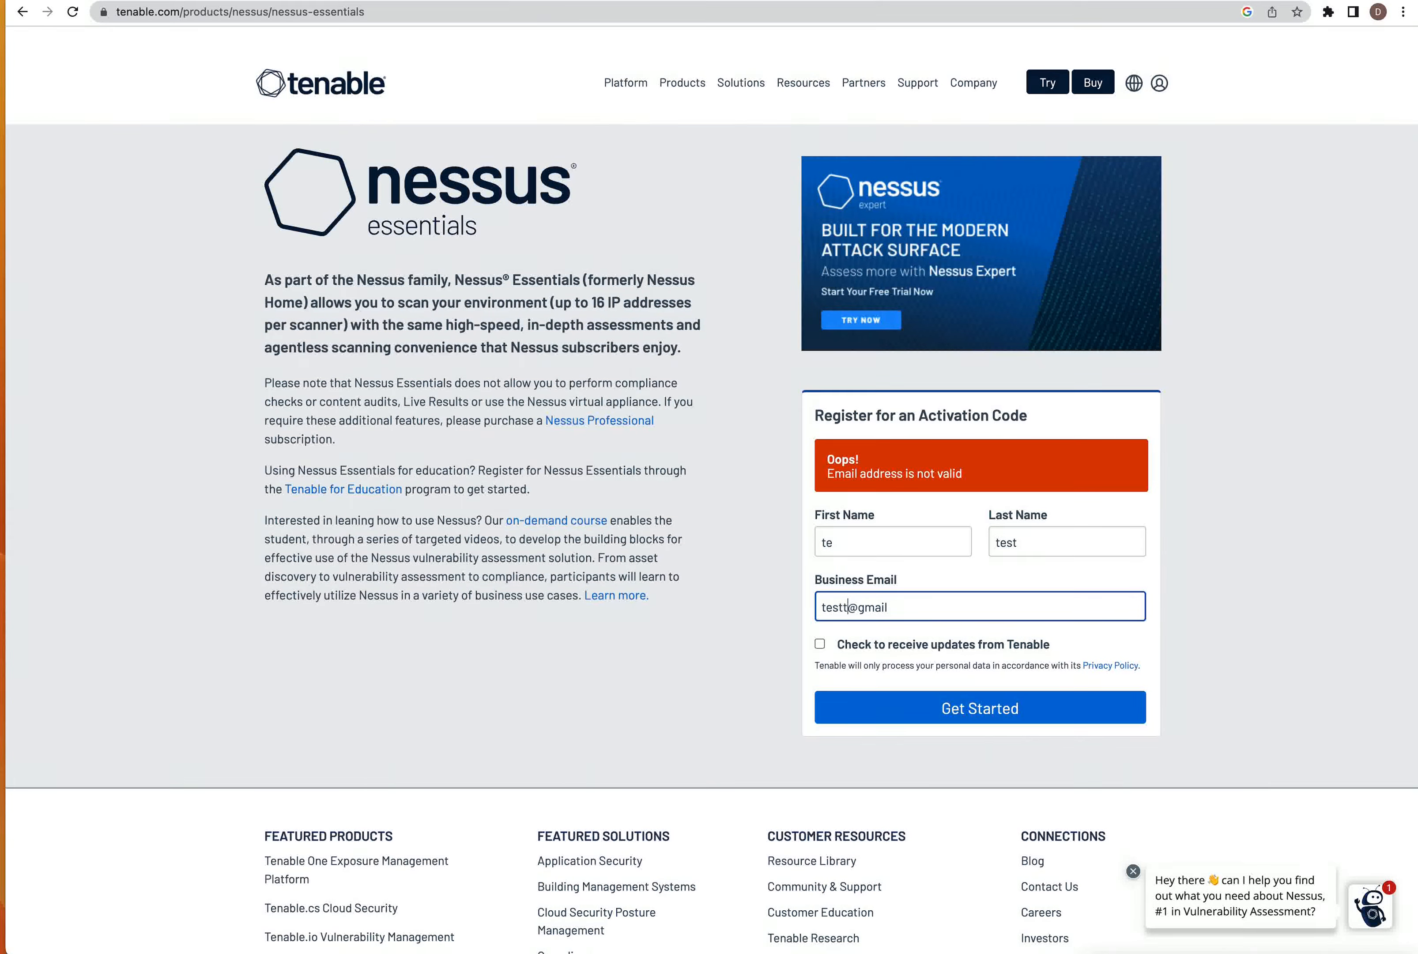
type("testing")
left_click(941, 616)
type(".com")
left_click(971, 717)
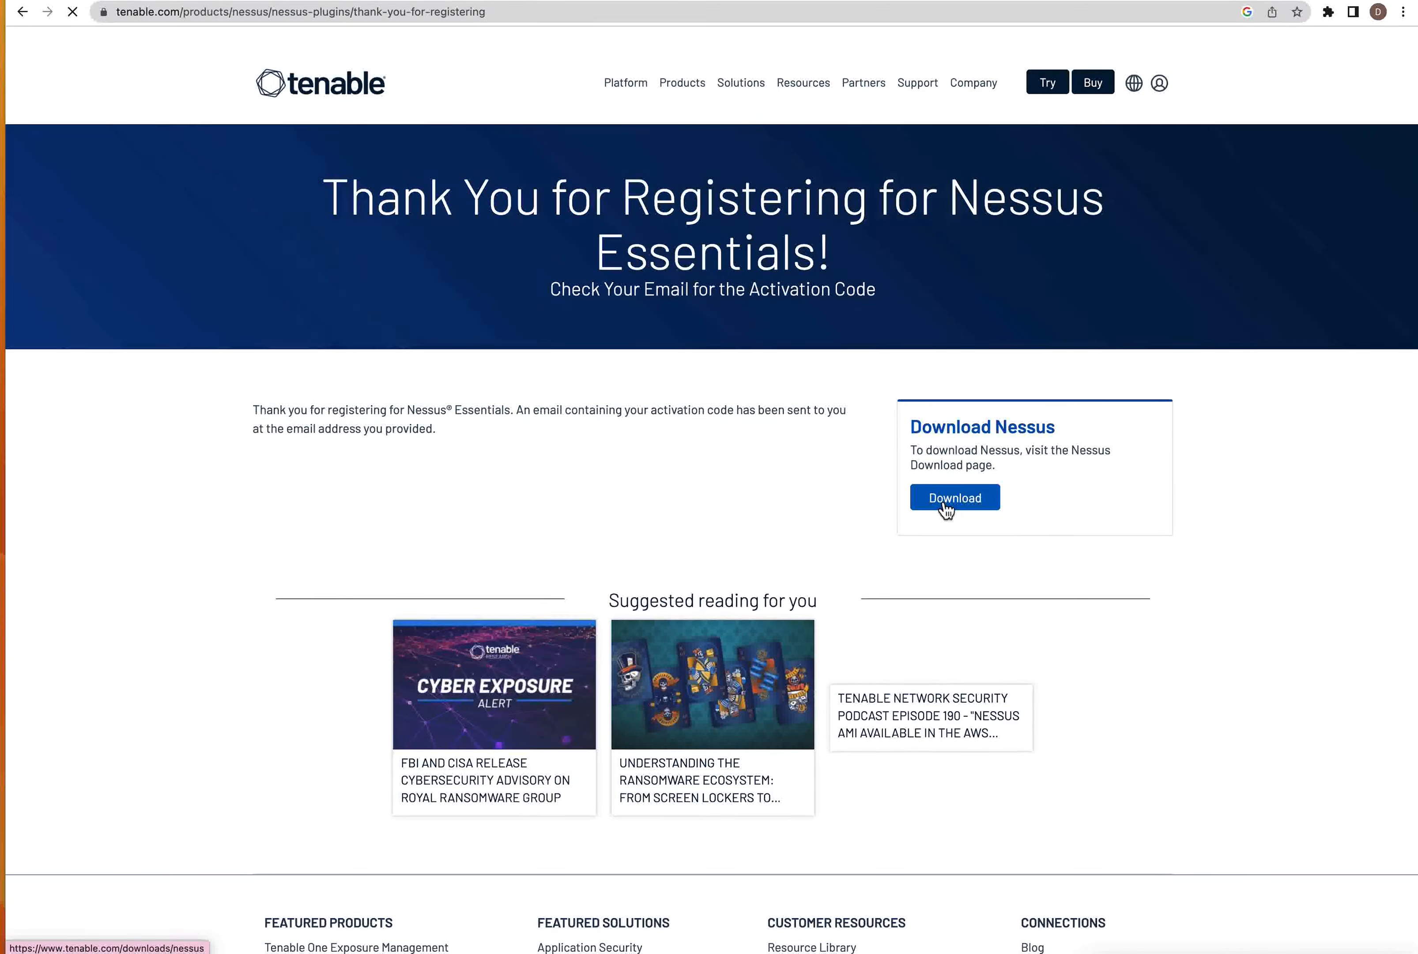
left_click(946, 509)
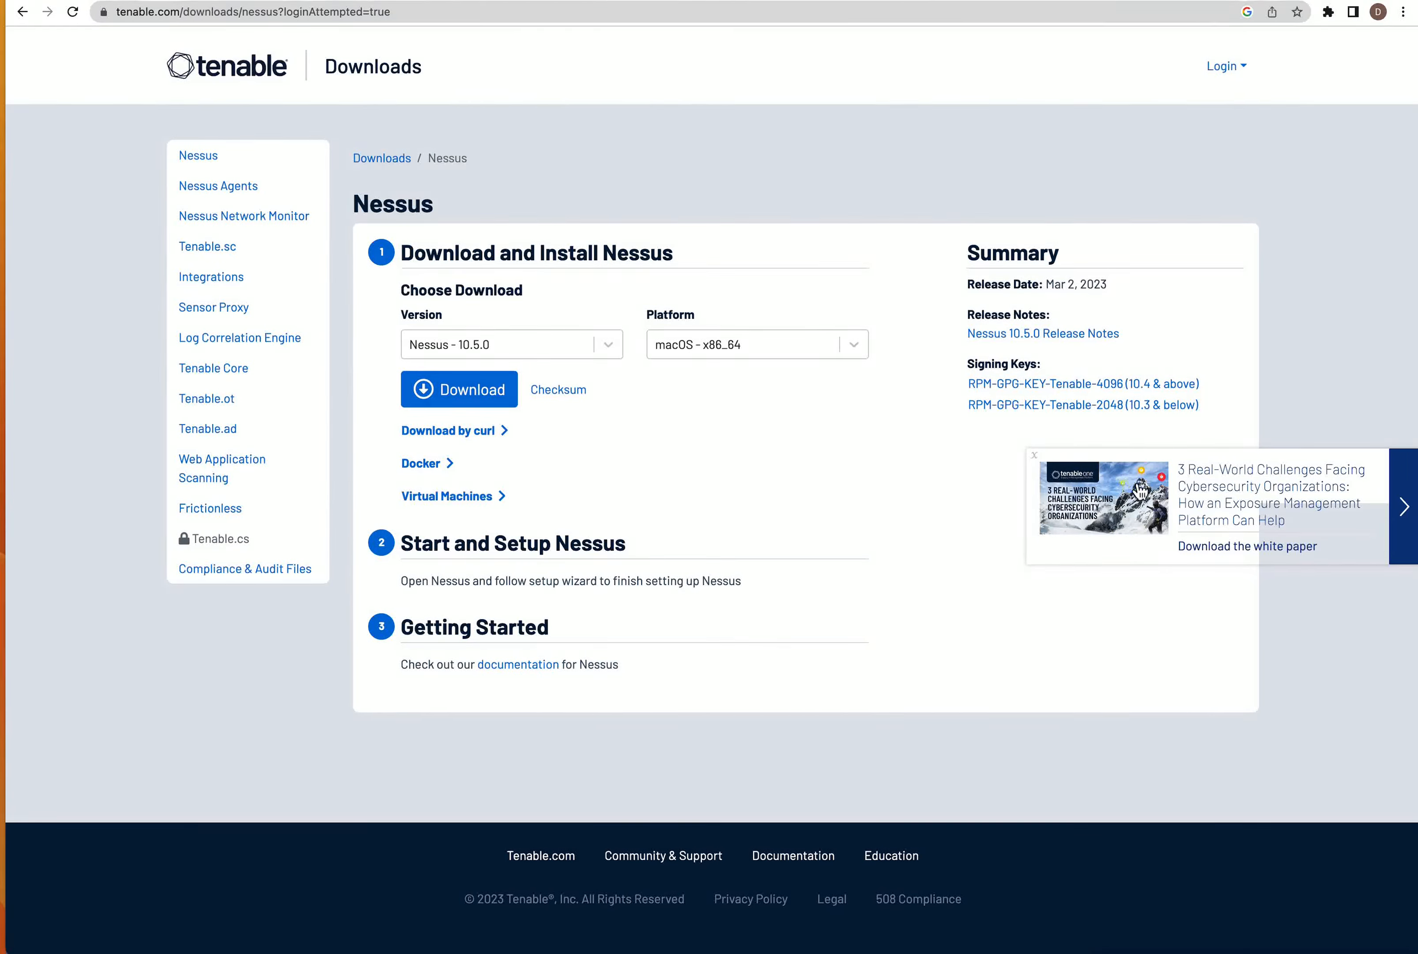
Dismiss the promo and choose Nessus - 10.5.0 for macOS - x86_64 on the downloads page.
left_click(1035, 455)
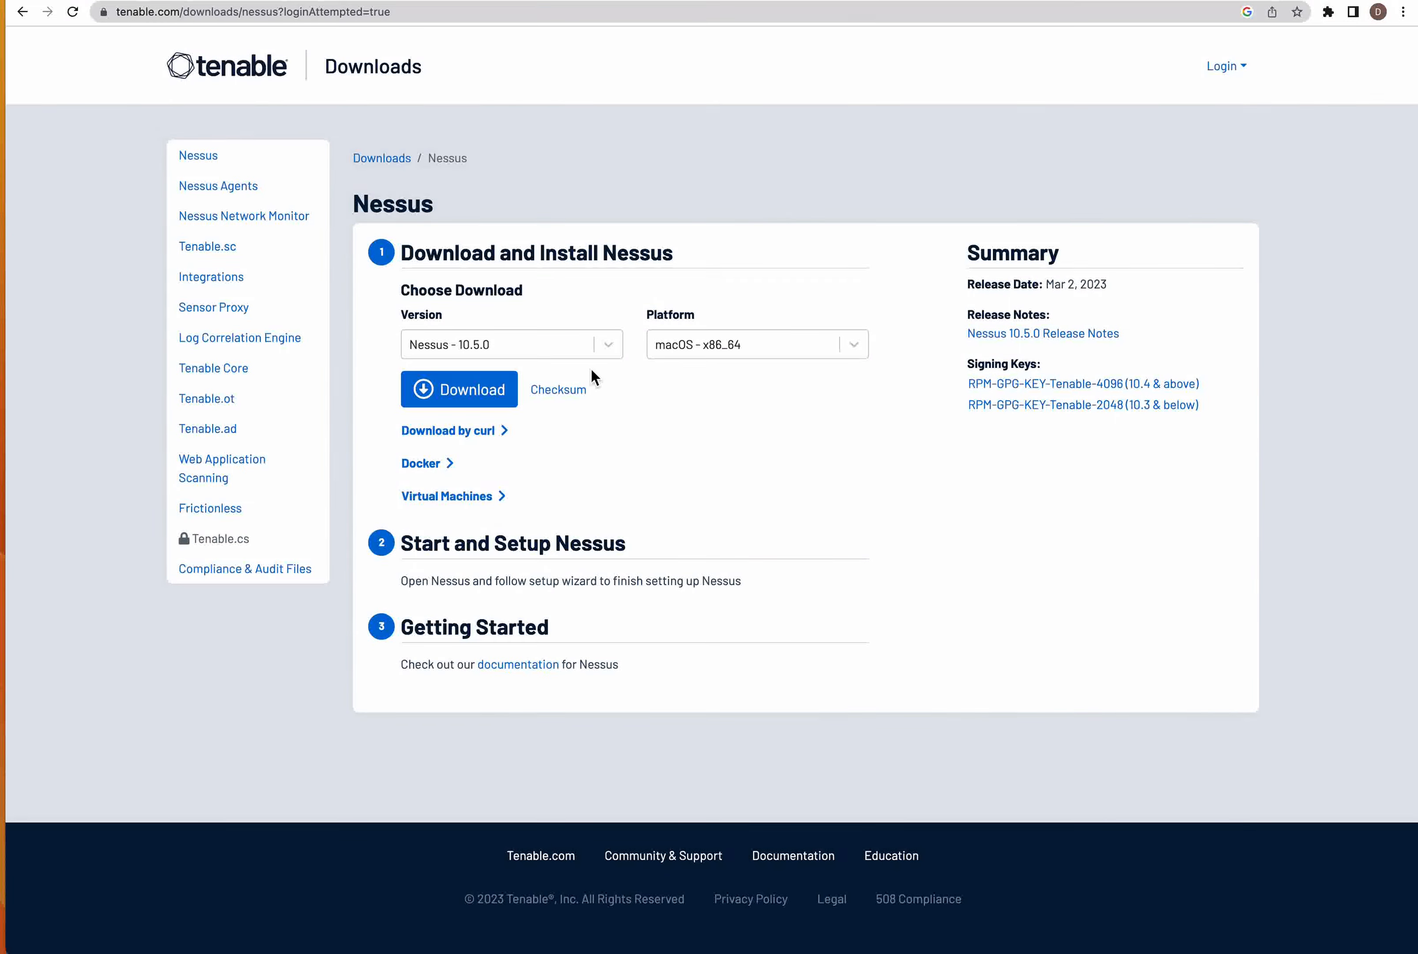
left_click(538, 352)
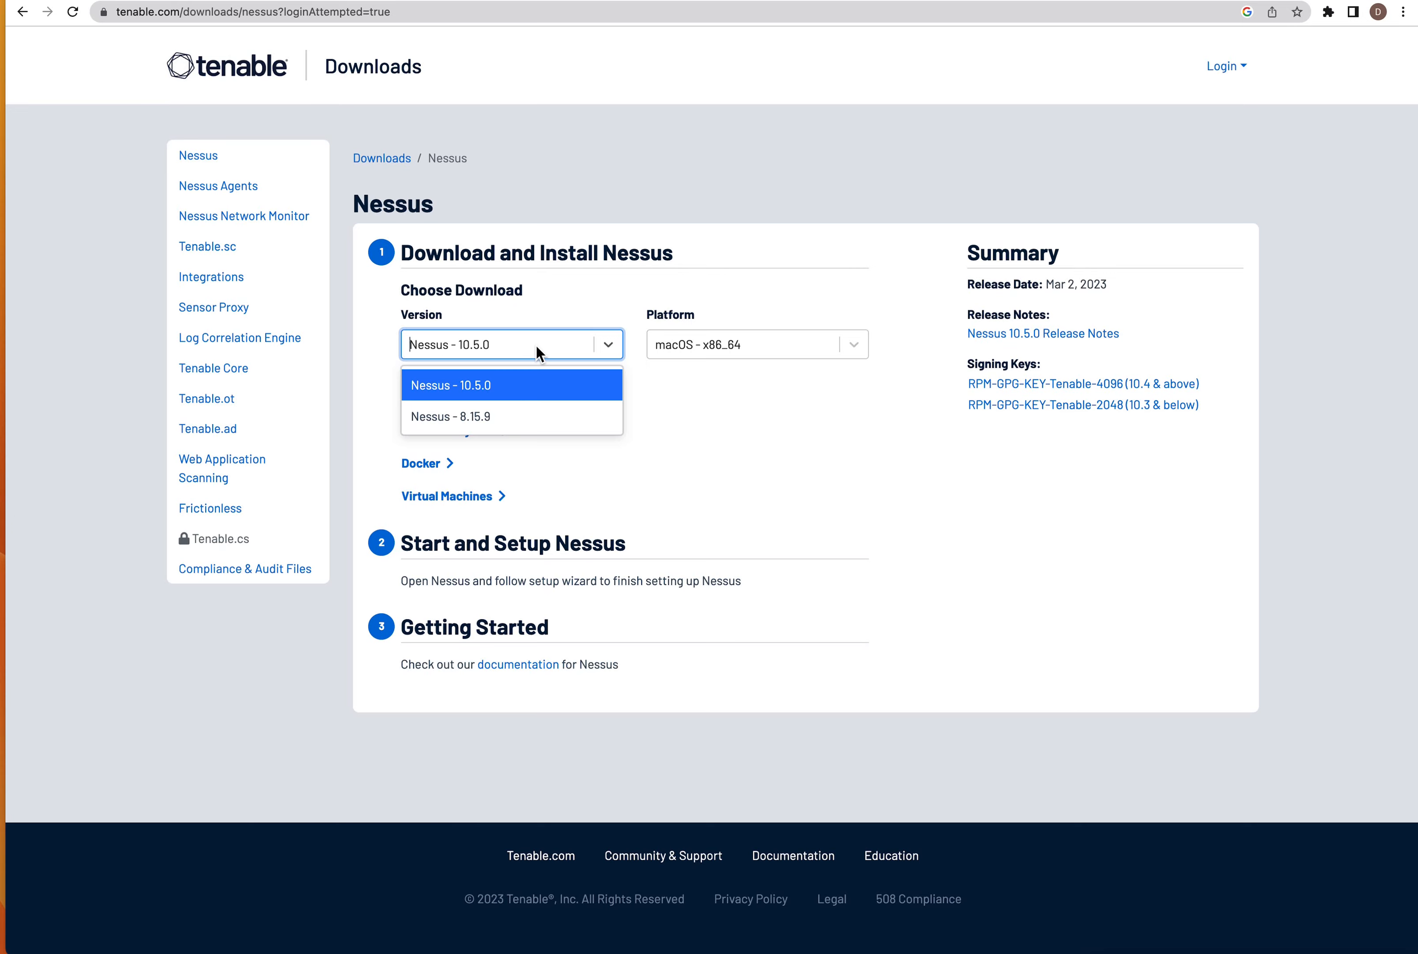
left_click(539, 352)
left_click(688, 347)
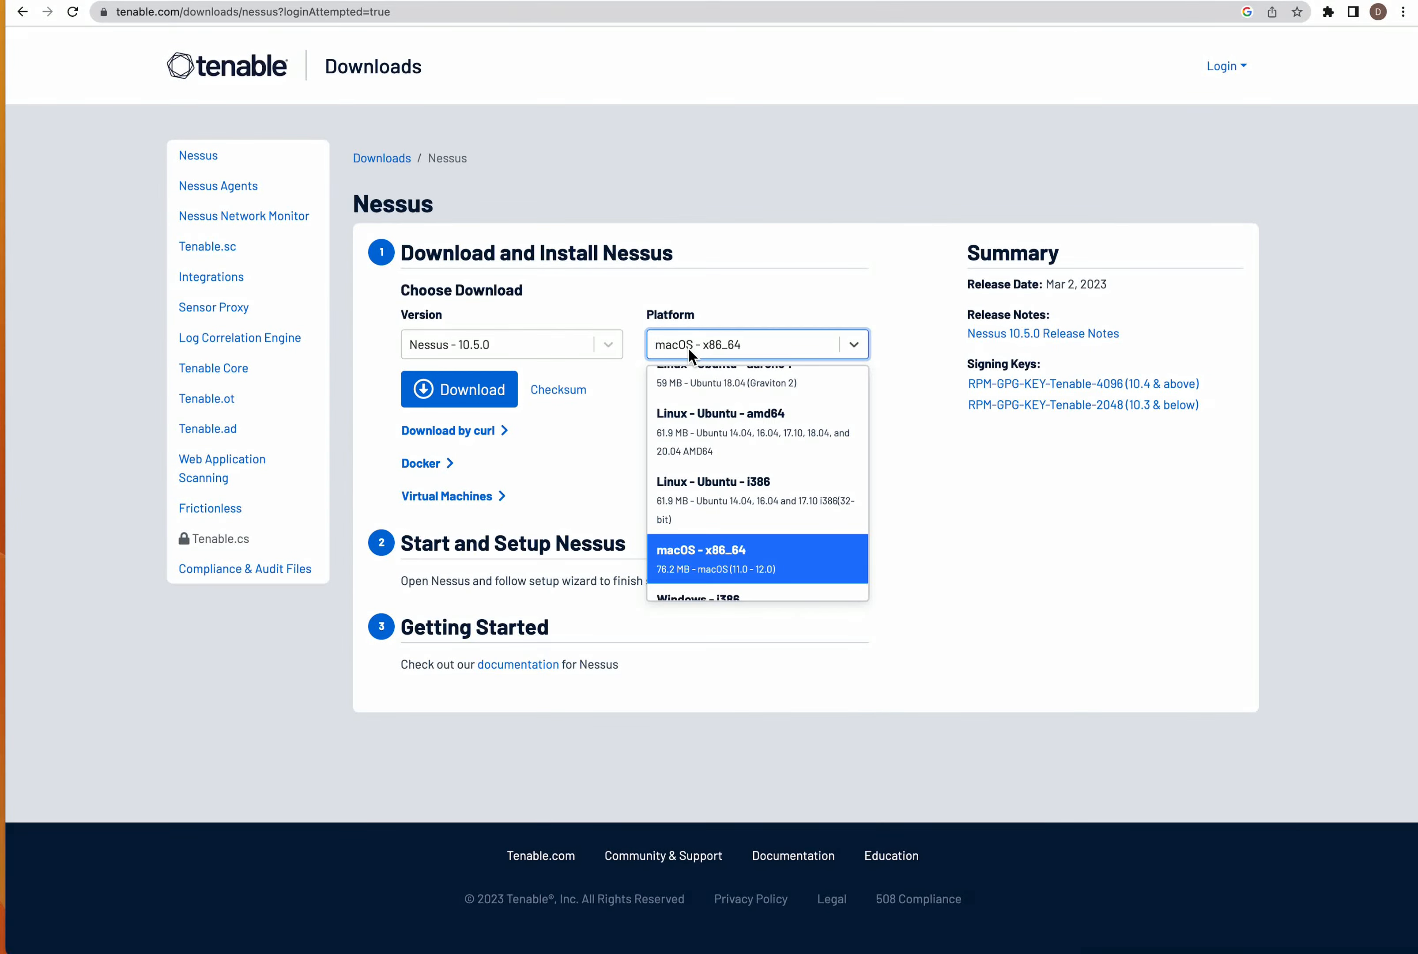
left_click(604, 400)
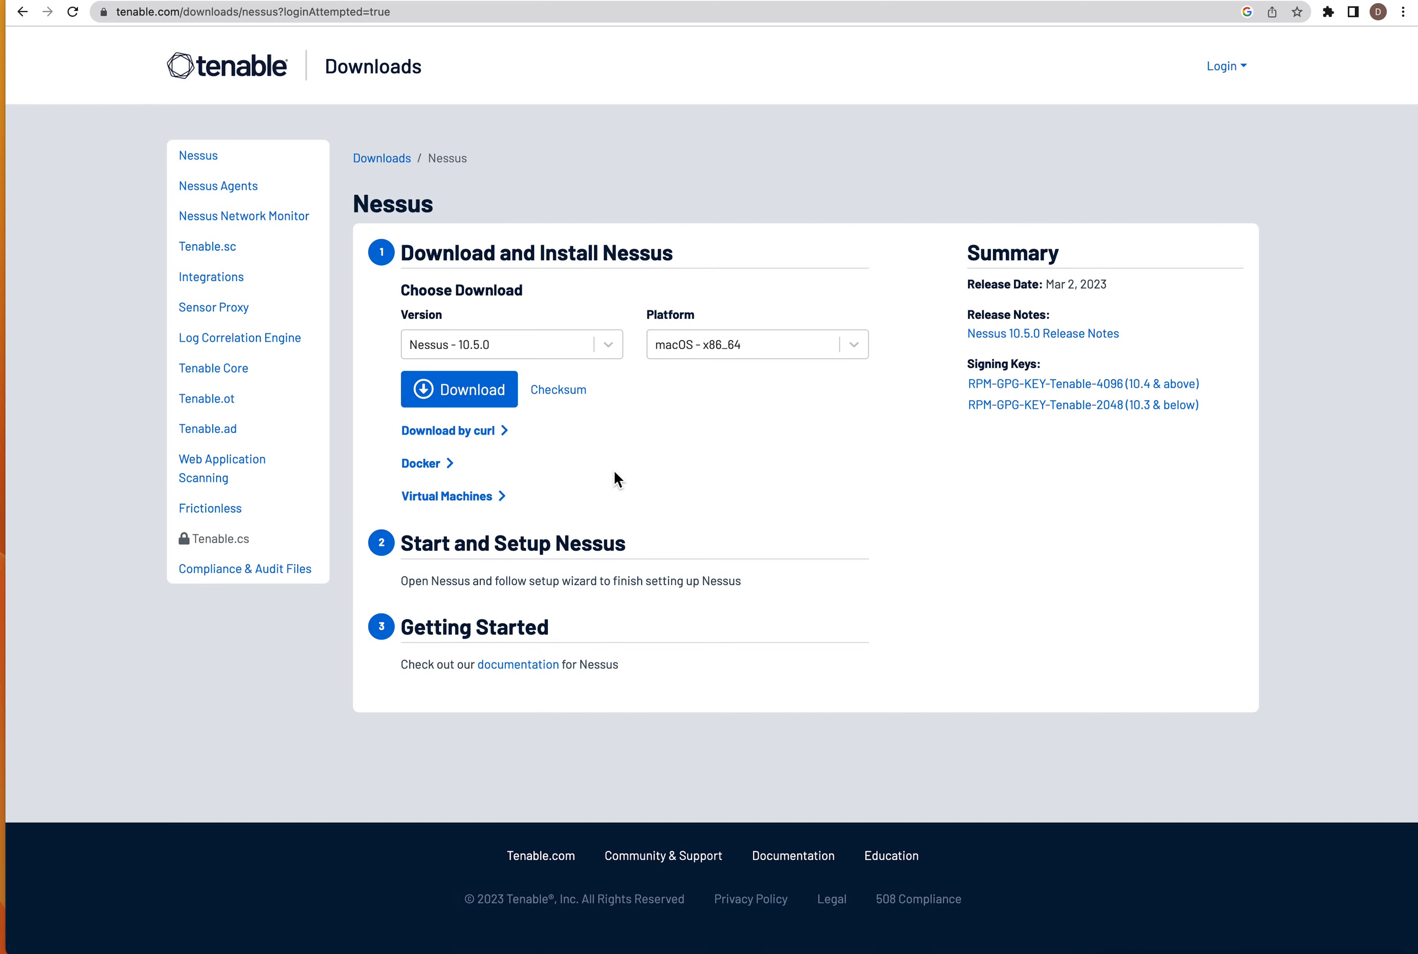
left_click(465, 511)
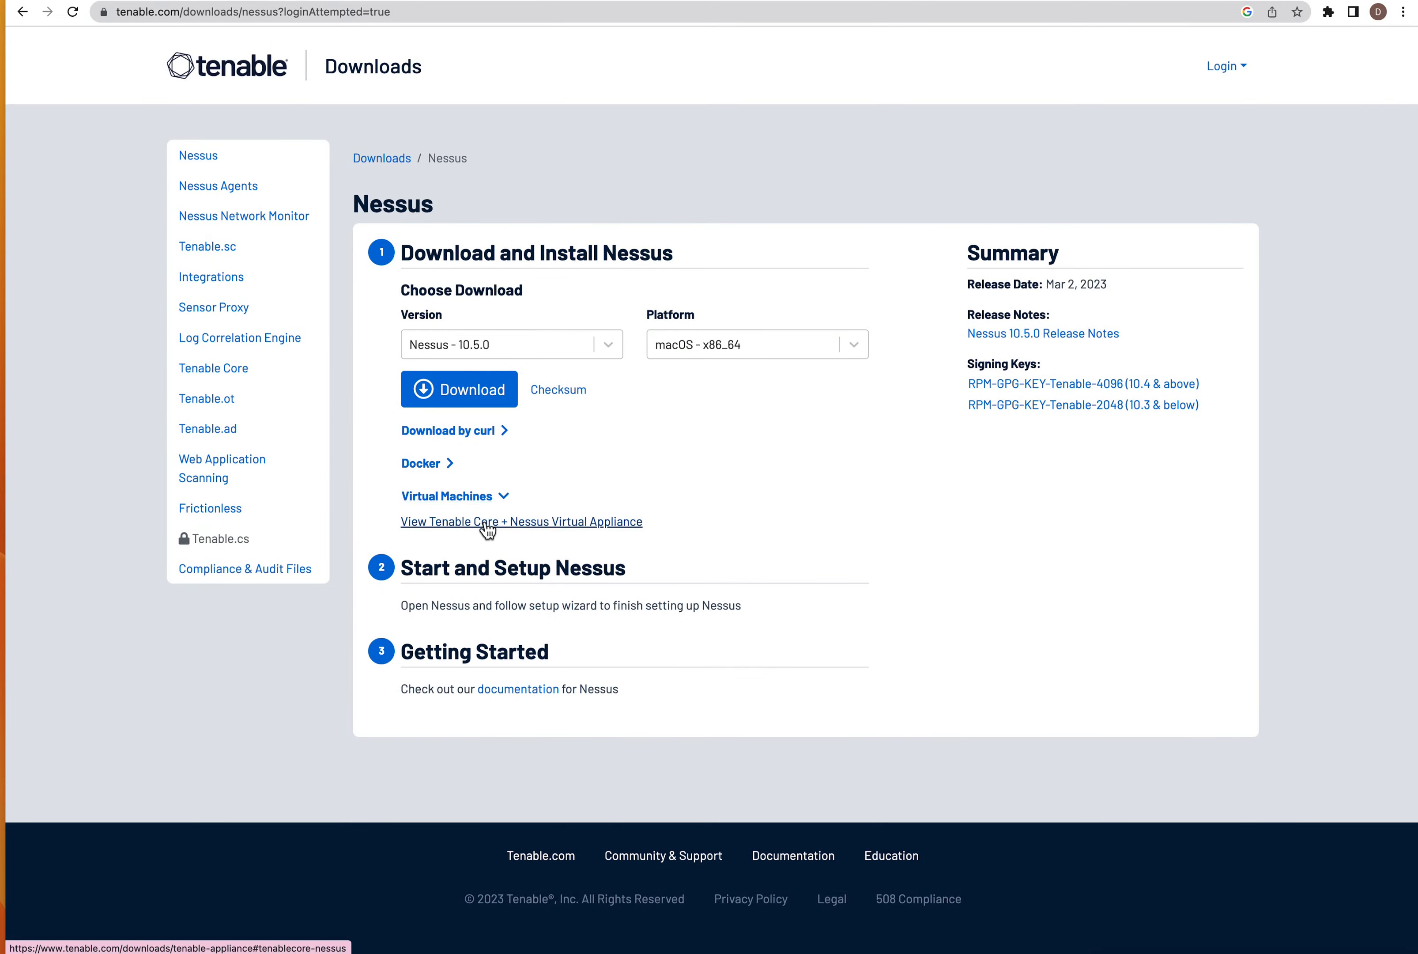
Browse the Tenable Core + Nessus virtual appliance downloads, then return to the localhost:8834 sign-in page.
left_click(487, 522)
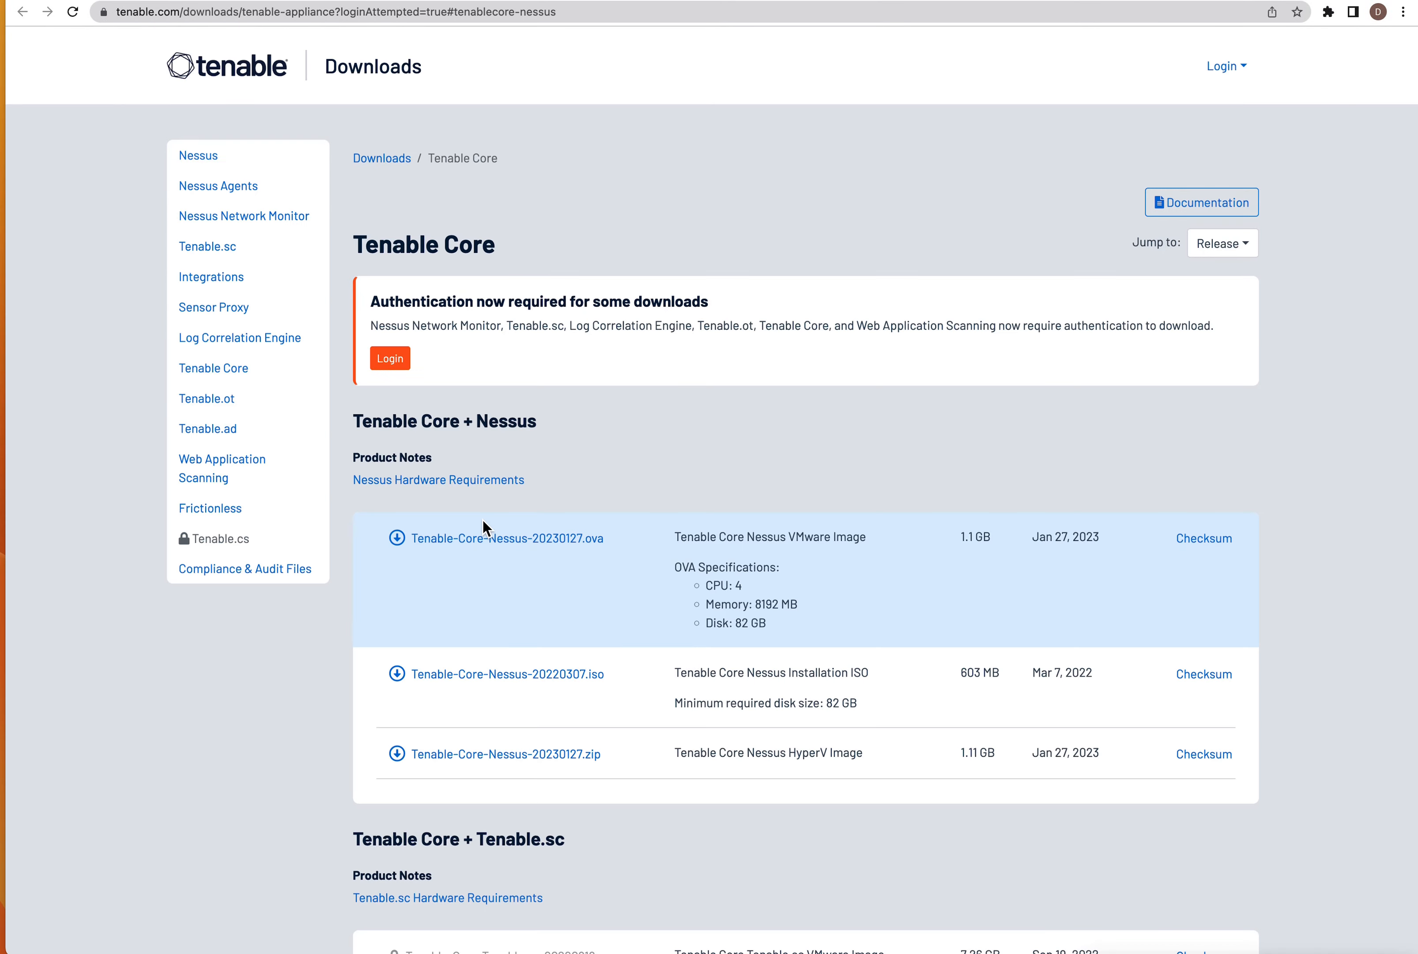
scroll(491, 488, "down", 2)
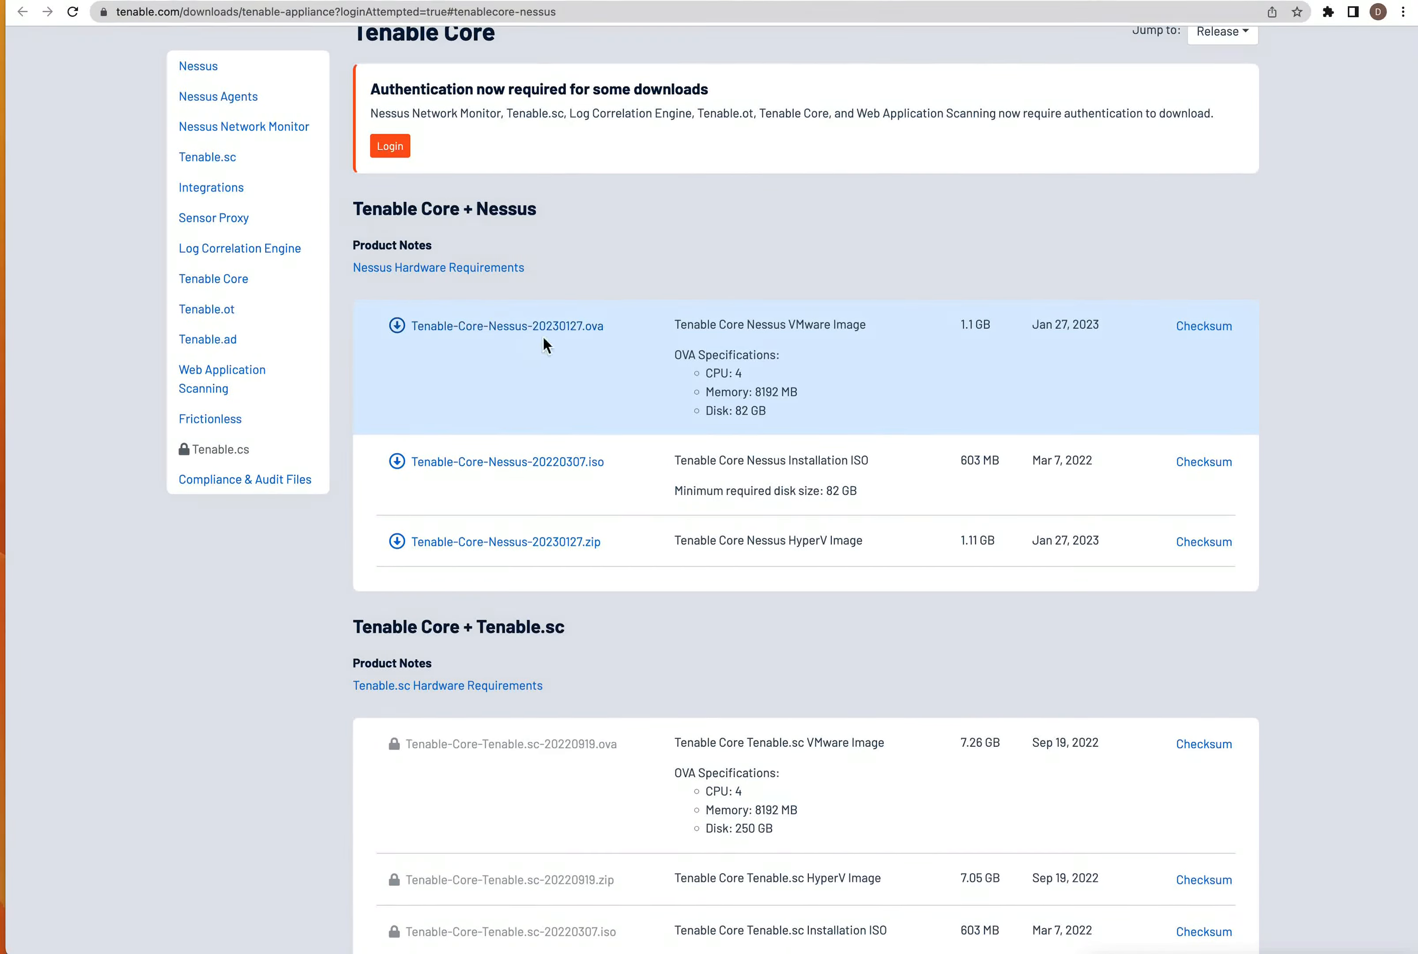
scroll(583, 338, "down", 2)
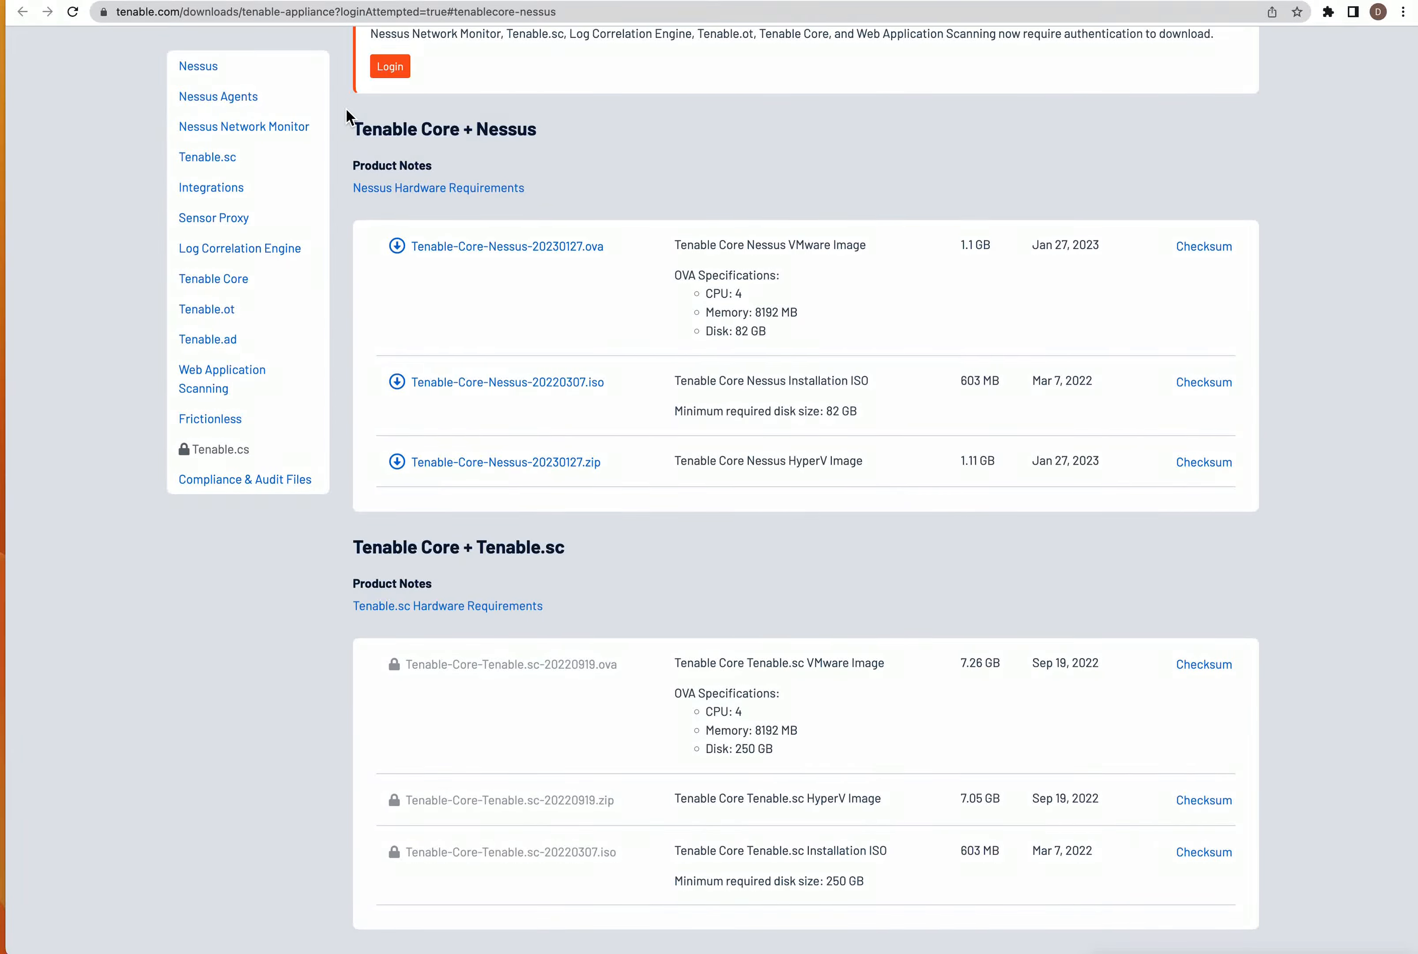
left_click(361, 2)
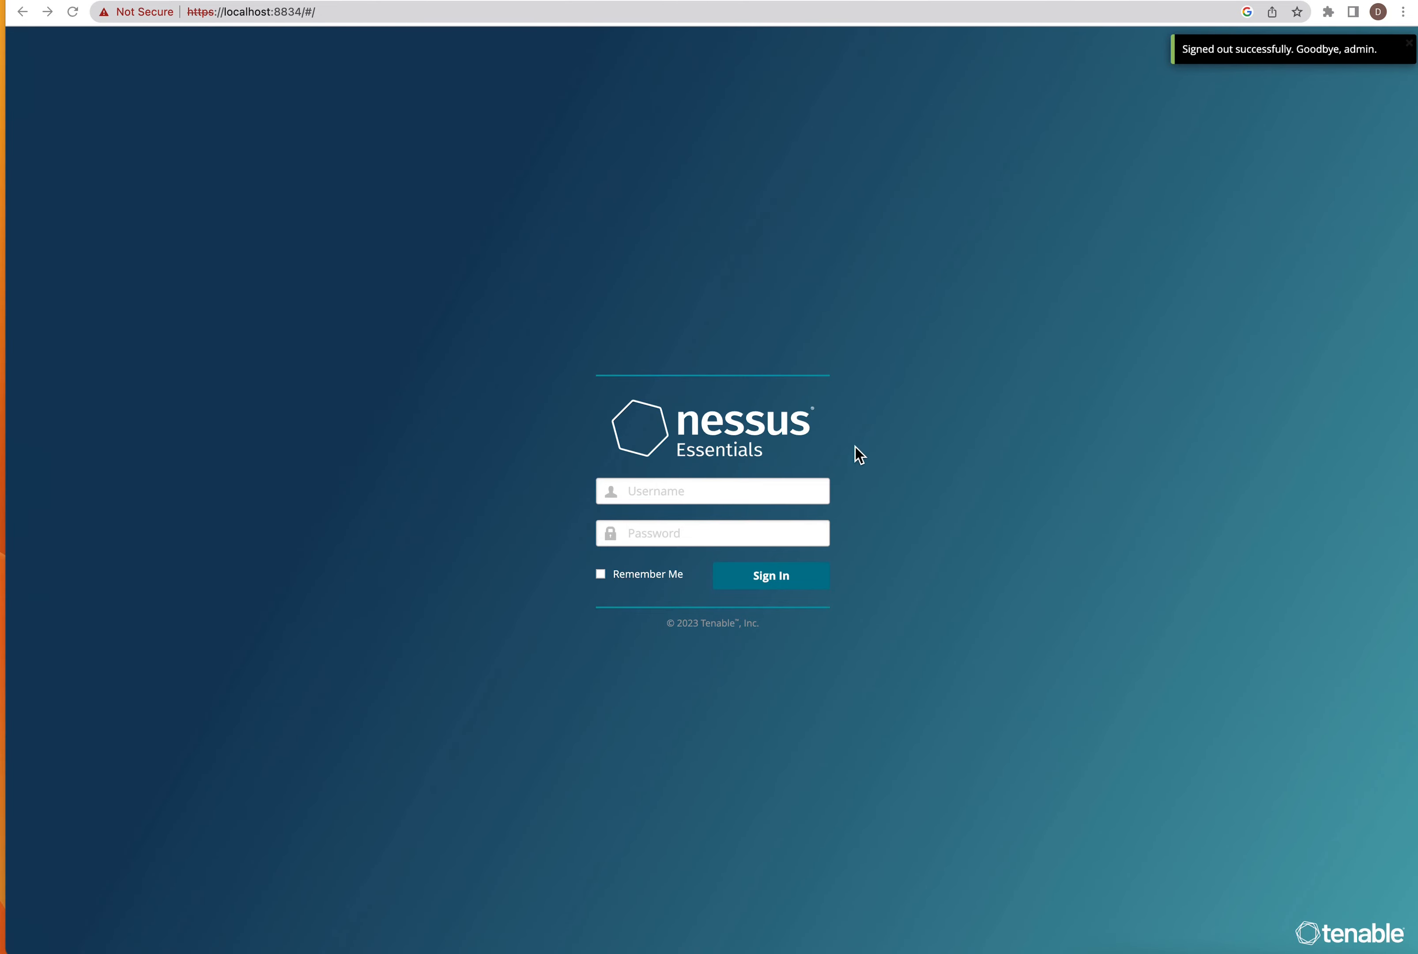
Sign in to Nessus Essentials with the administrator user name and password.
left_click(684, 491)
type("admin")
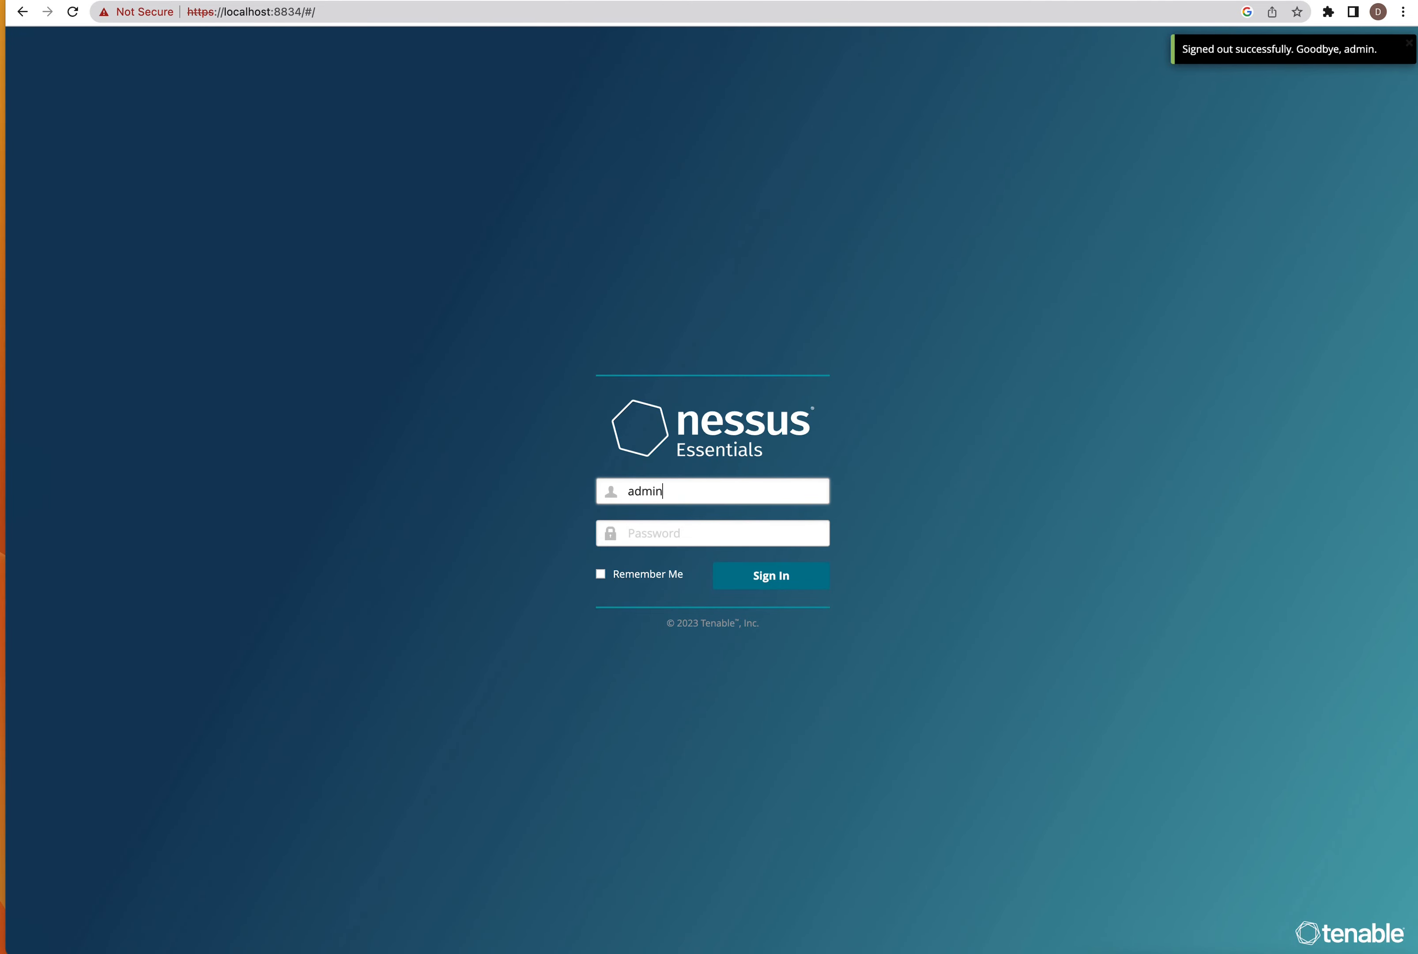
key("Tab")
type("****")
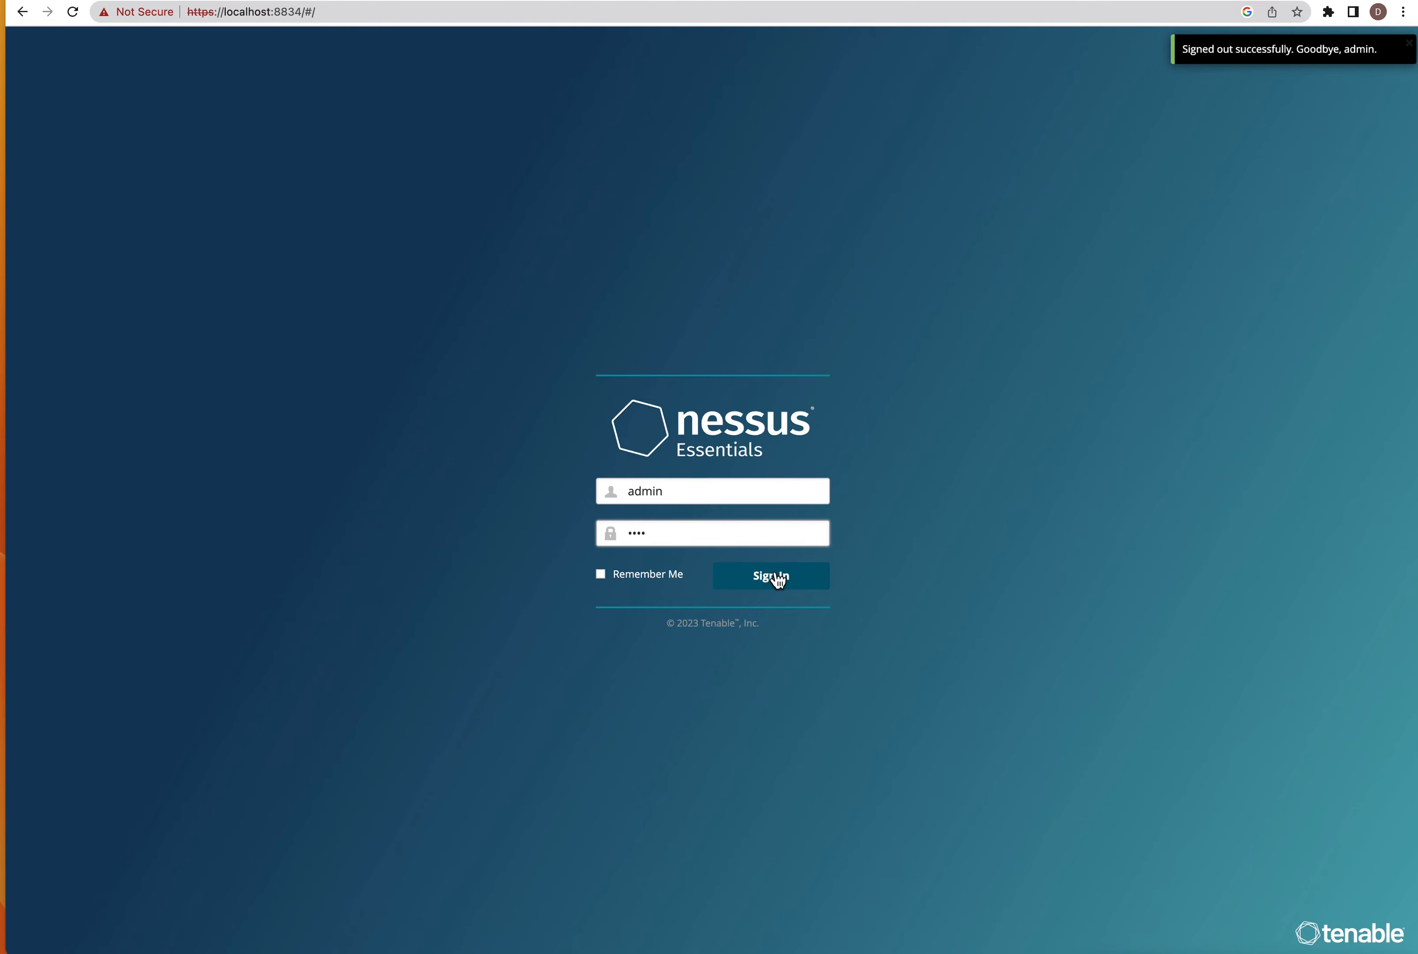
left_click(778, 580)
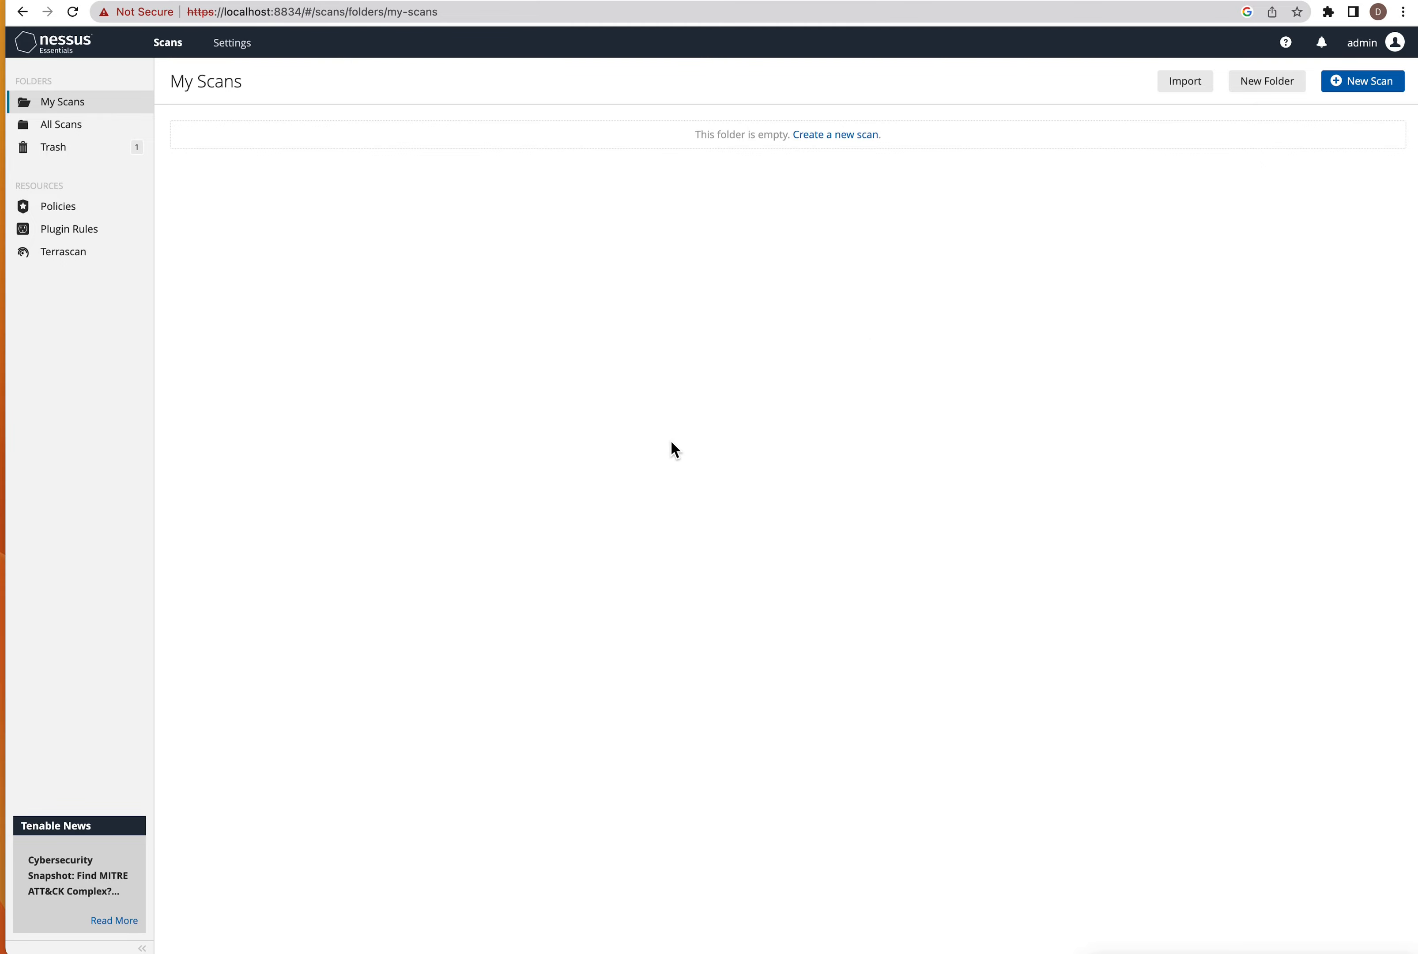
Start a new scan from My Scans to list the available scan templates.
left_click(1351, 86)
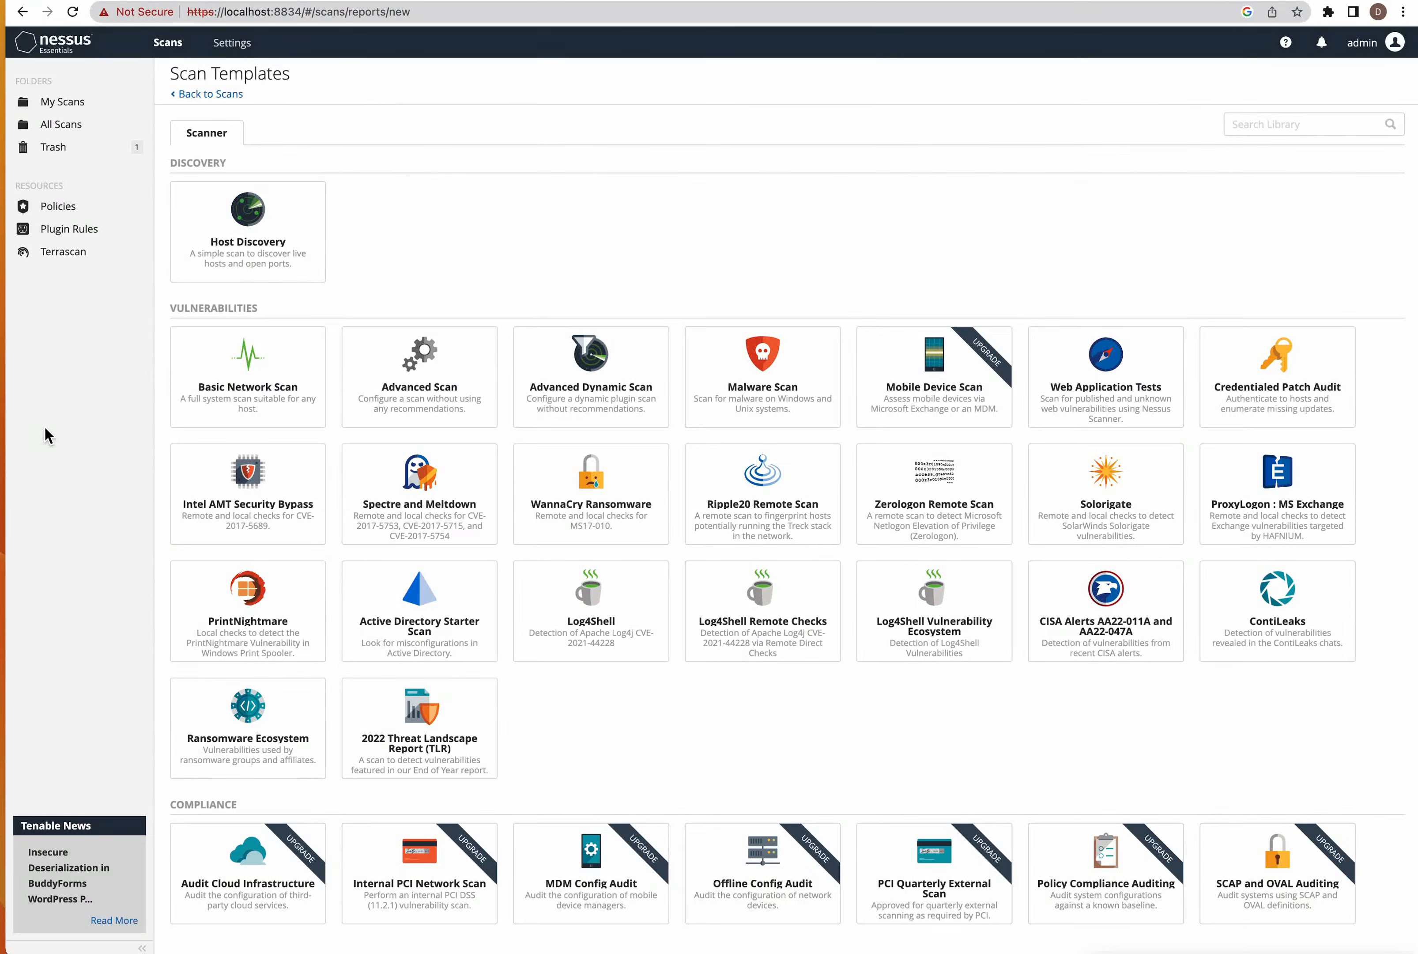
Open the Host Discovery template form, then back out to the scan templates list.
left_click(208, 393)
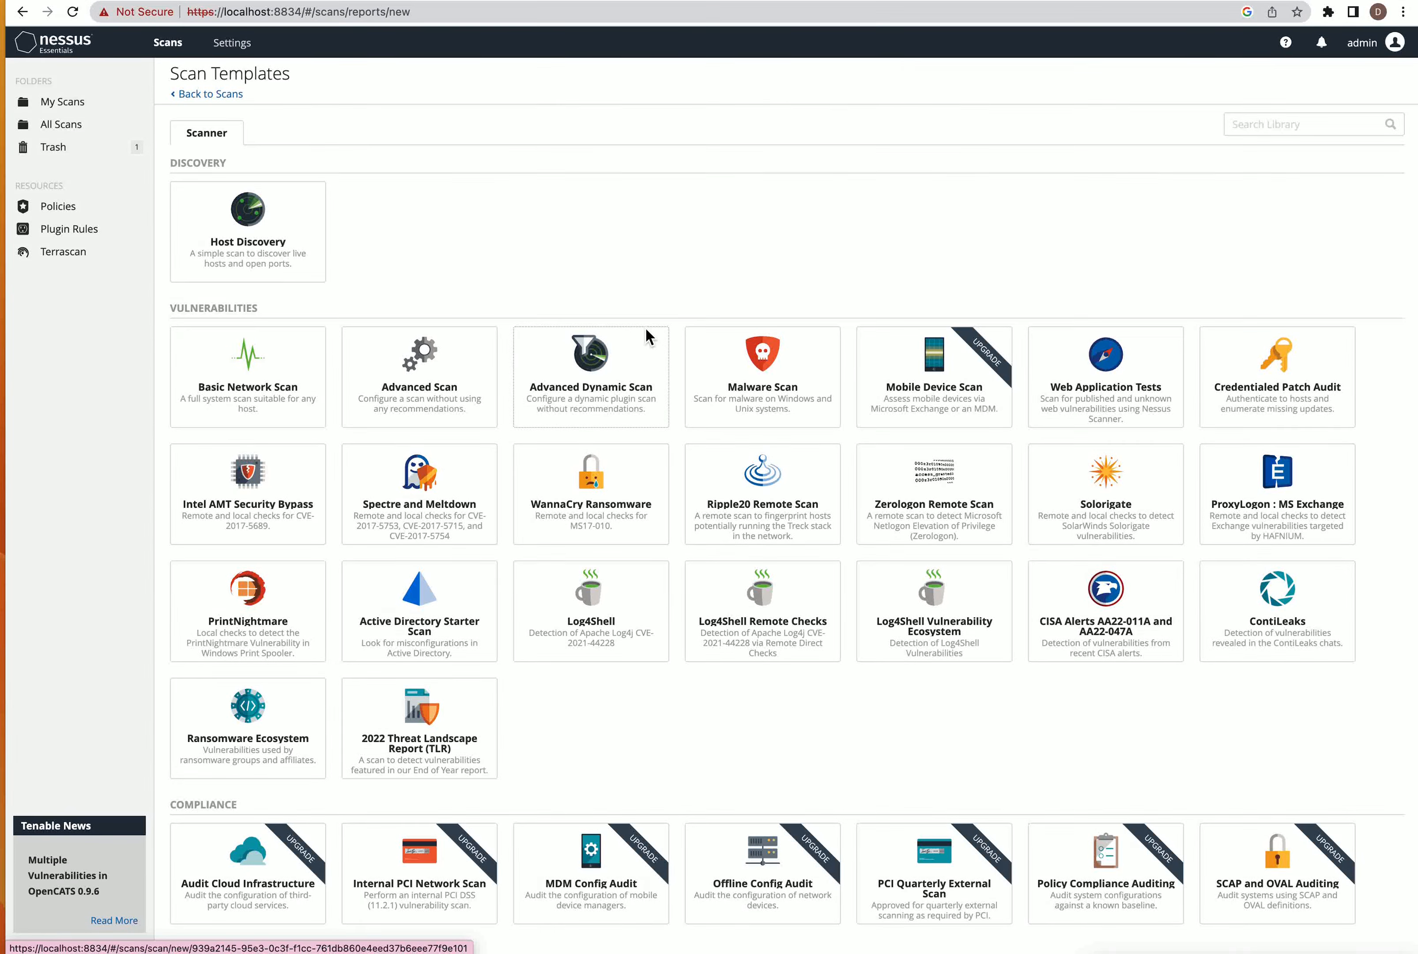
left_click(244, 260)
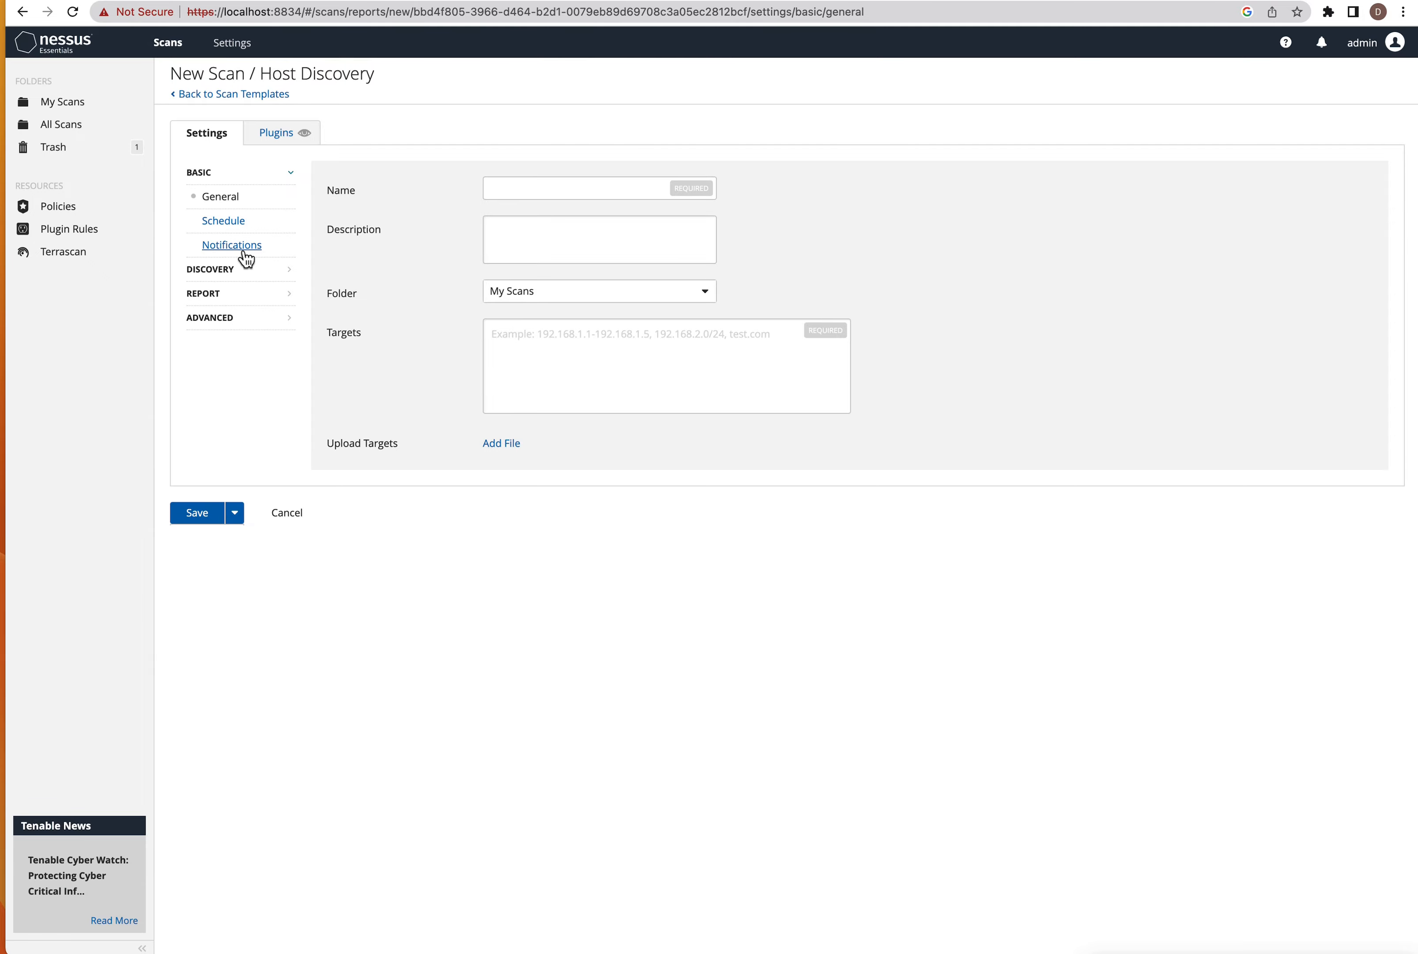
left_click(248, 96)
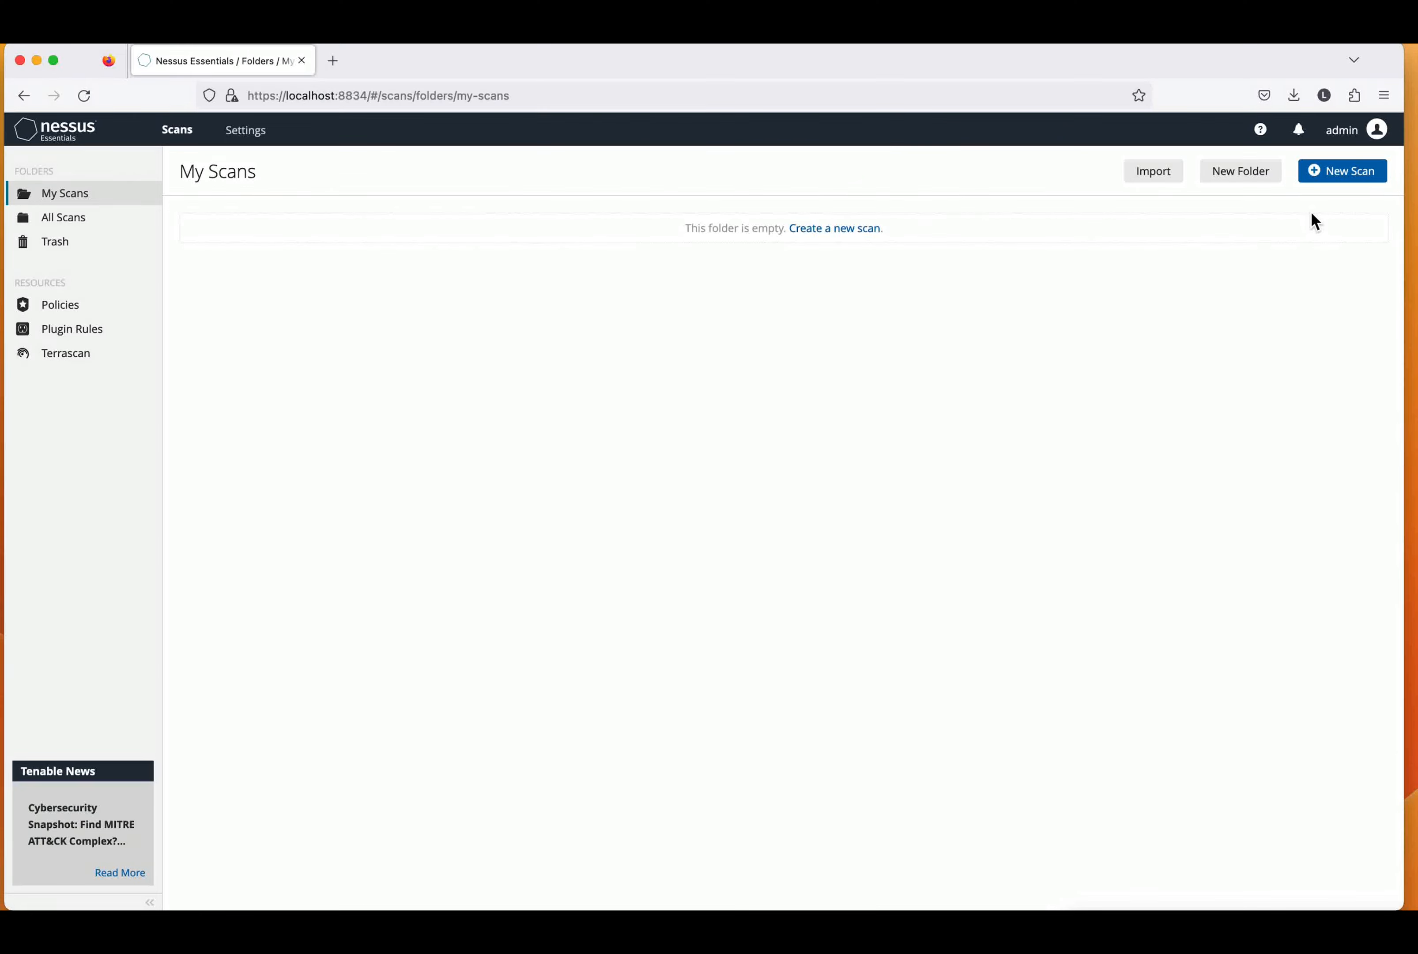
Create a scan folder named 'Host Discovery' under My Scans and open it.
left_click(1338, 173)
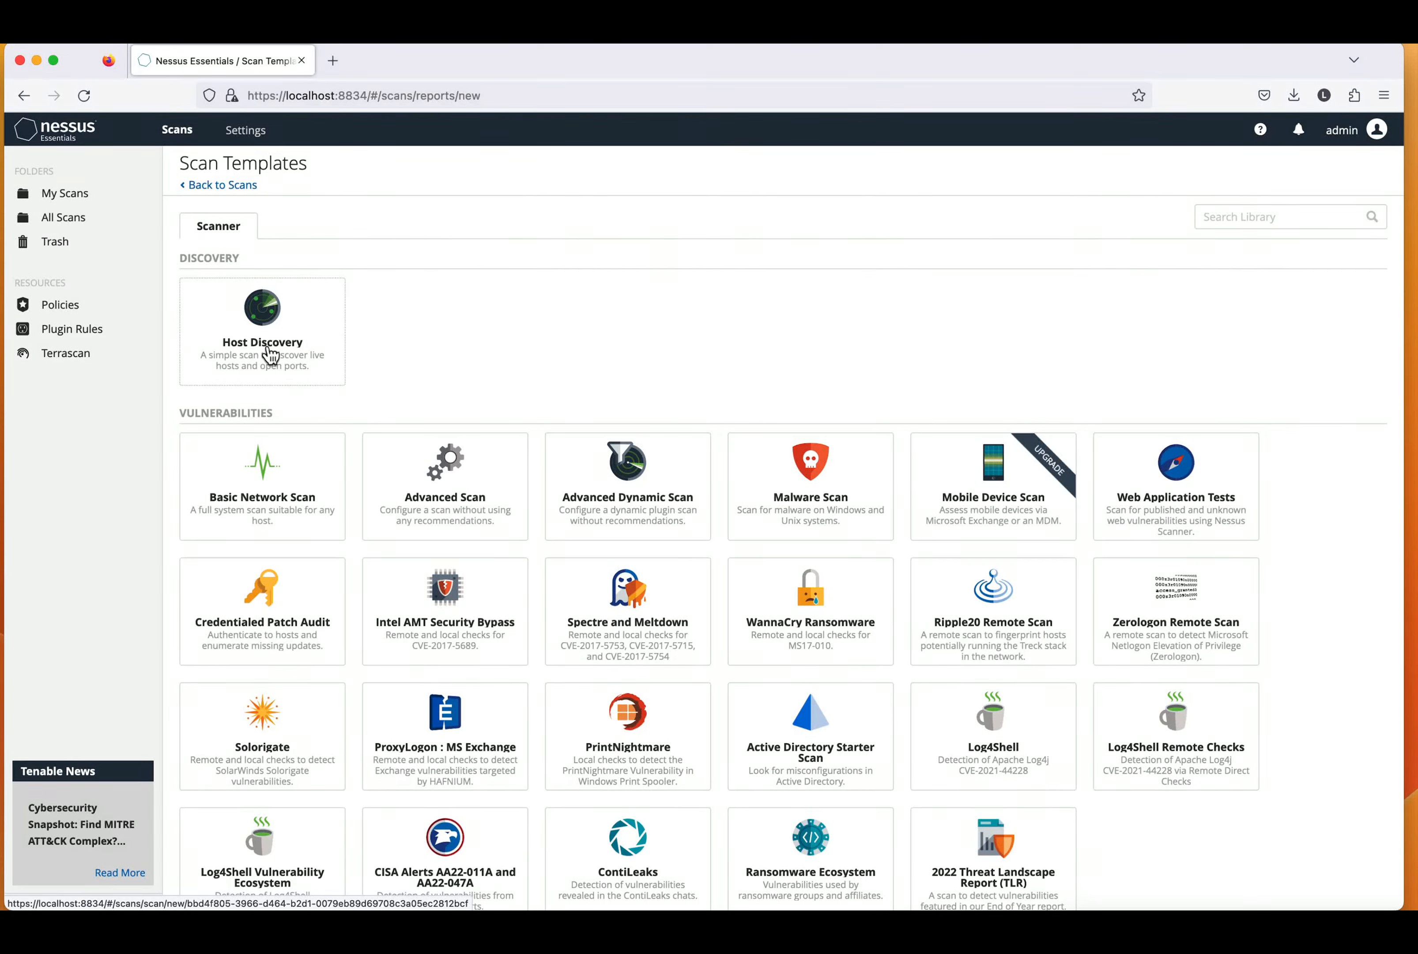
left_click(70, 201)
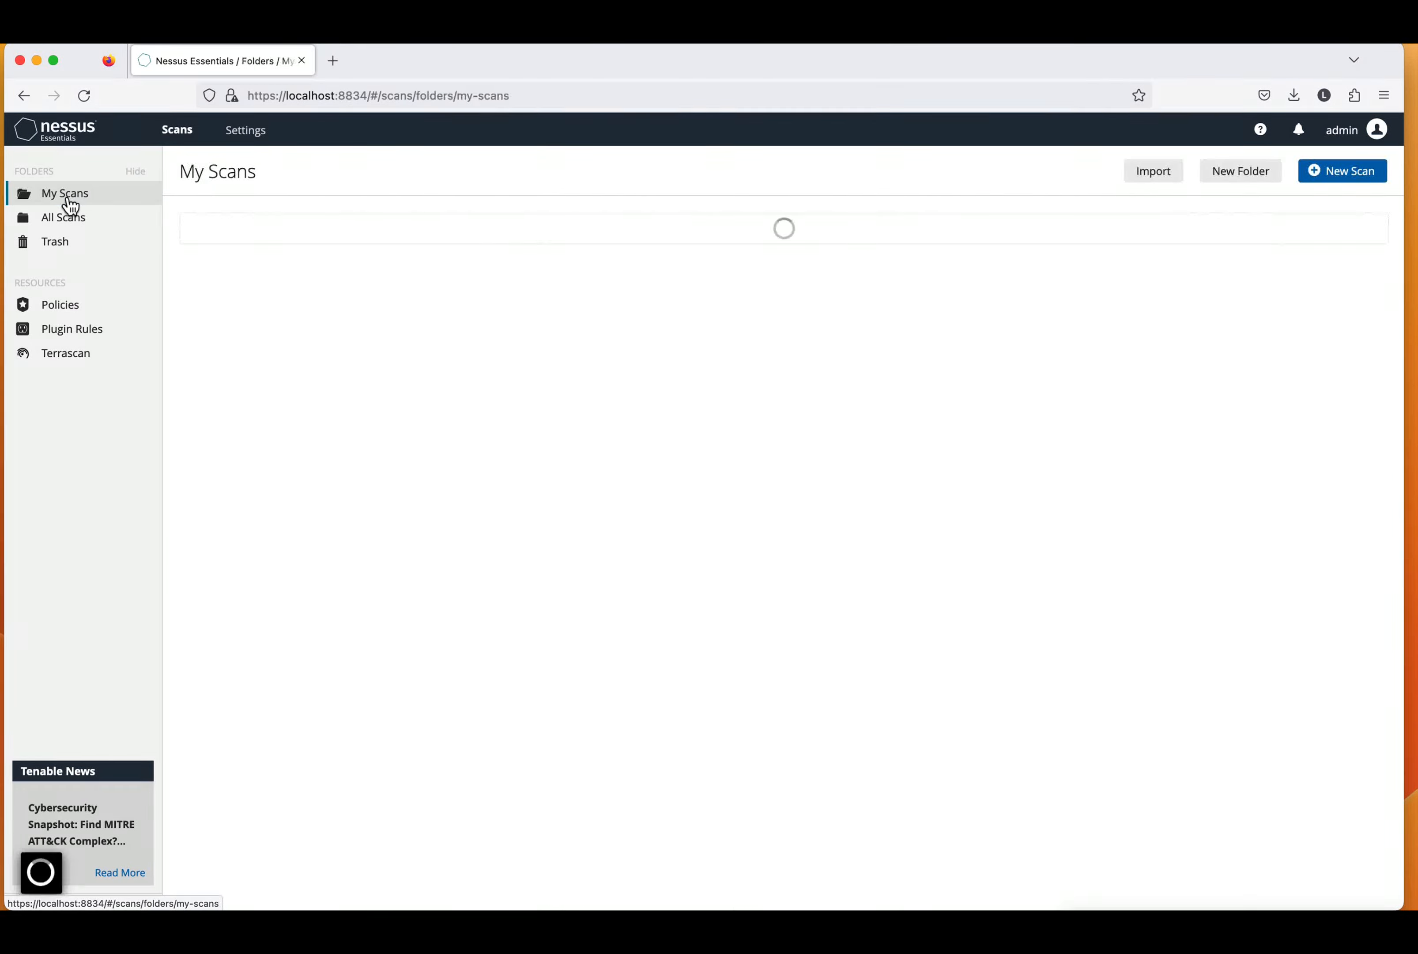
left_click(1258, 187)
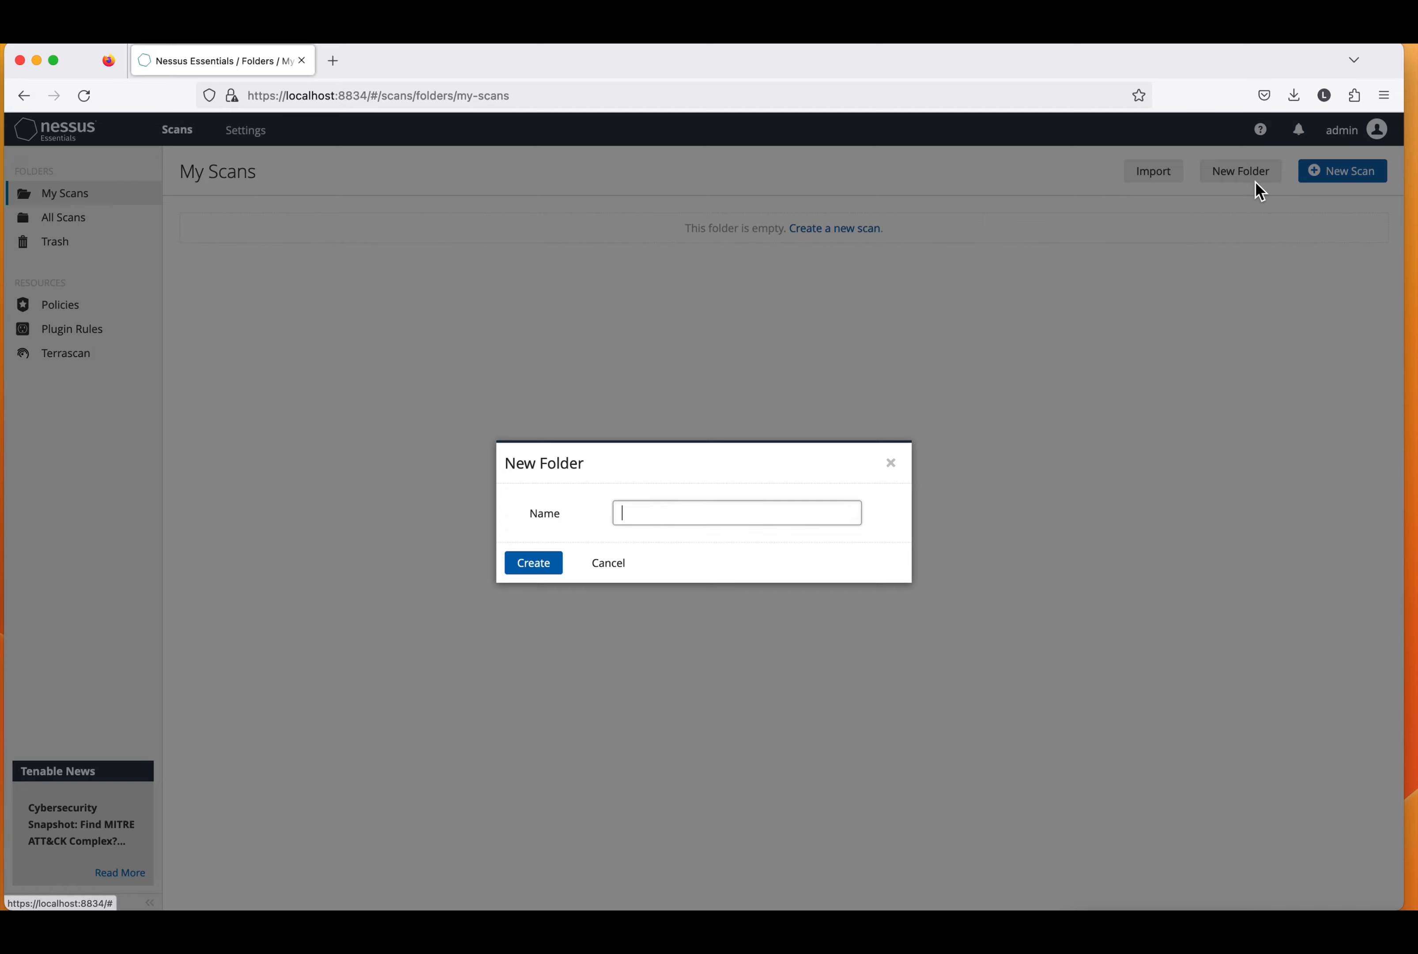
type("H")
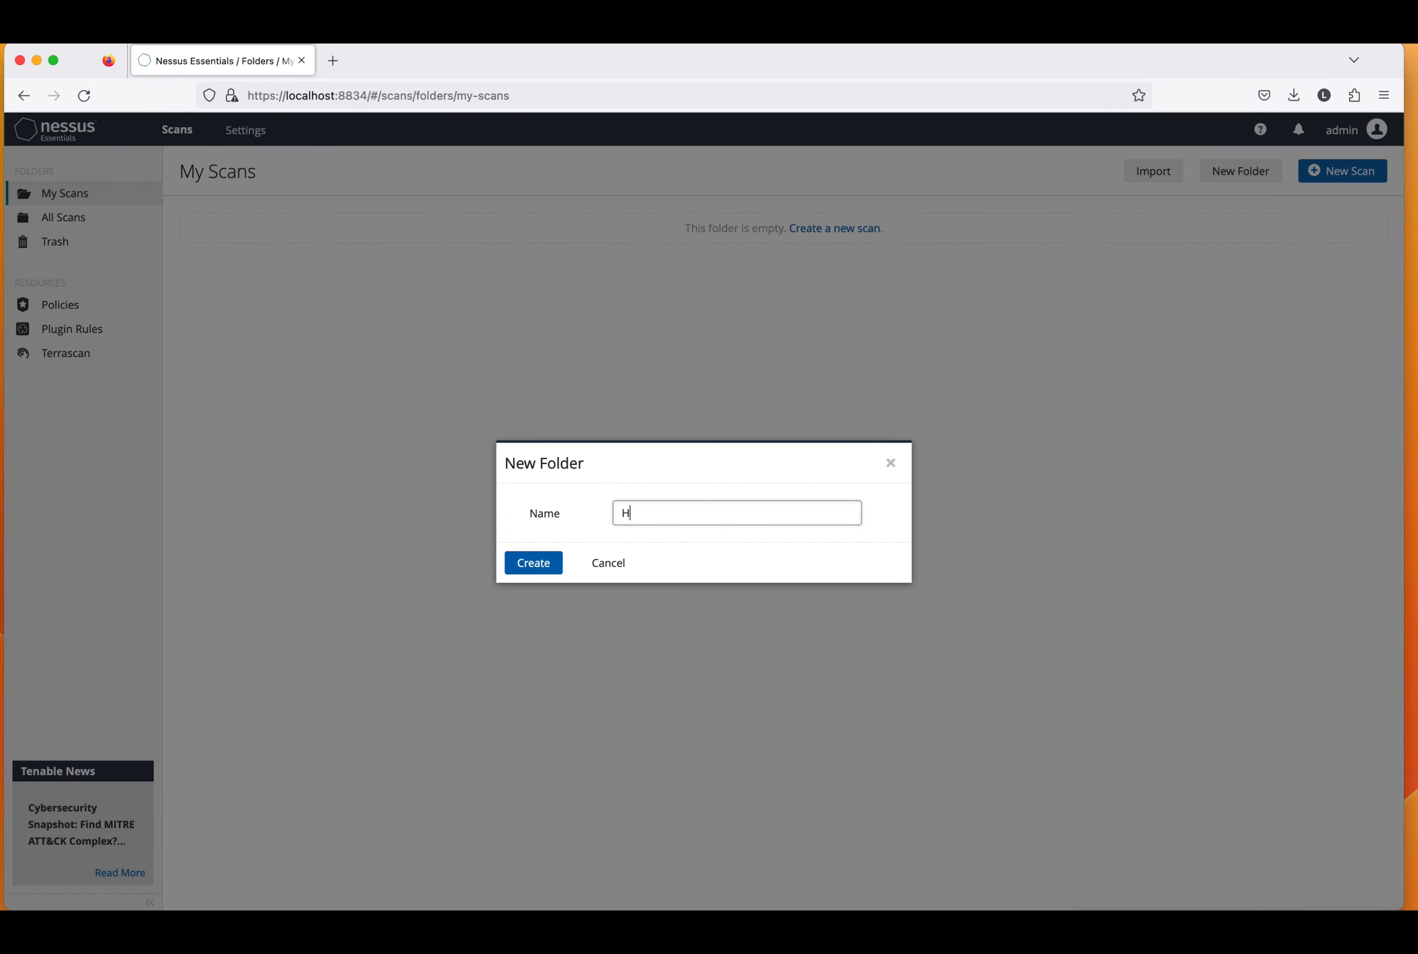
type("ost Discovery")
left_click(545, 572)
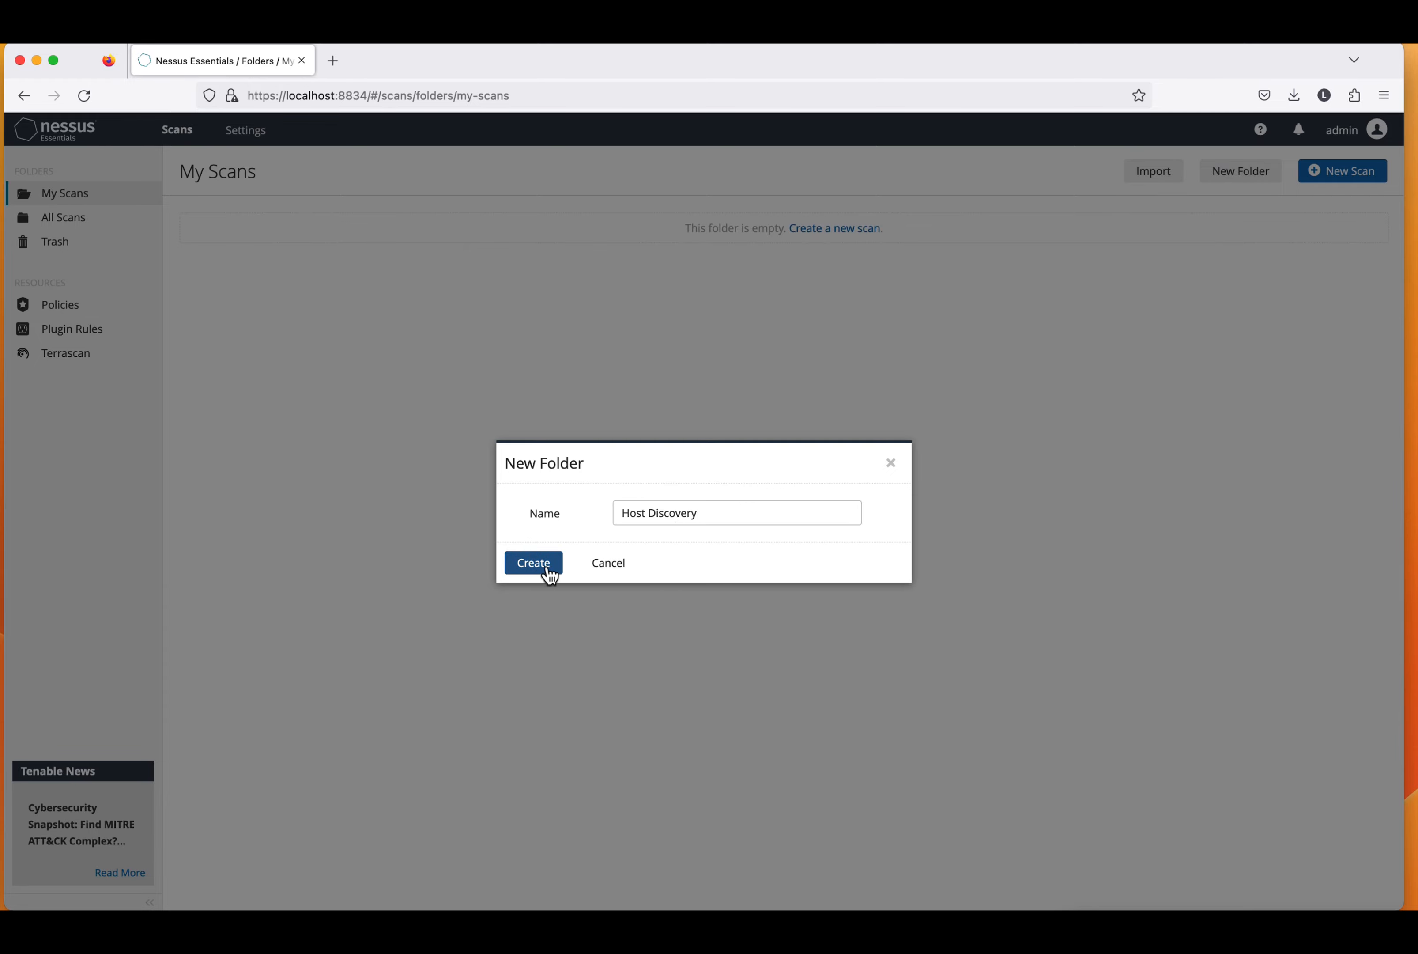
left_click(110, 226)
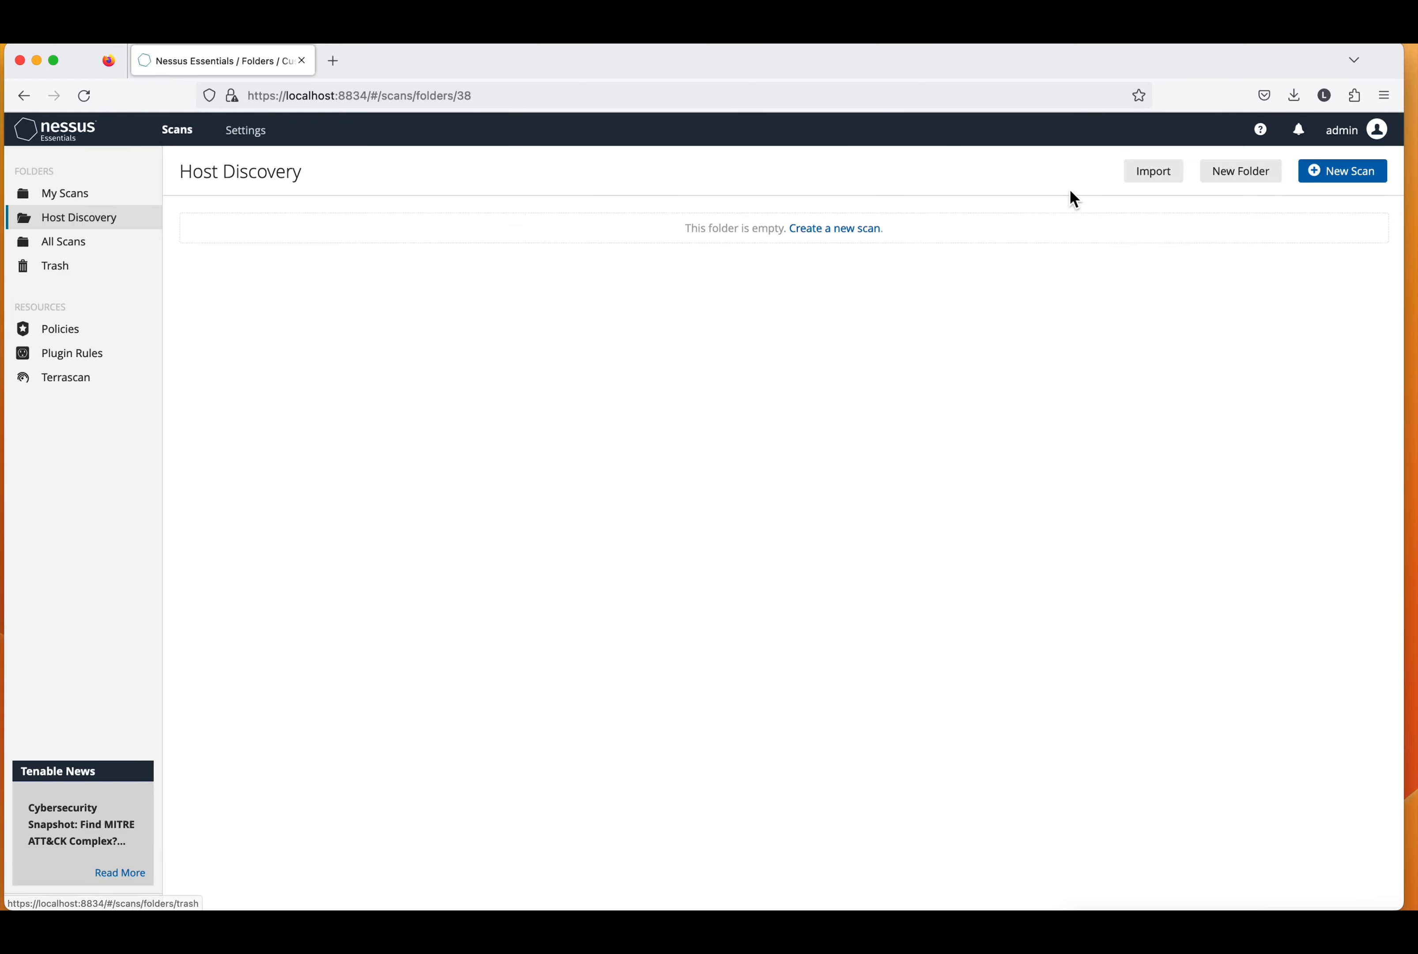
Create a Host Discovery scan named 'Host Discovery for Neytwork' with targets starting '192.168.'.
left_click(1360, 184)
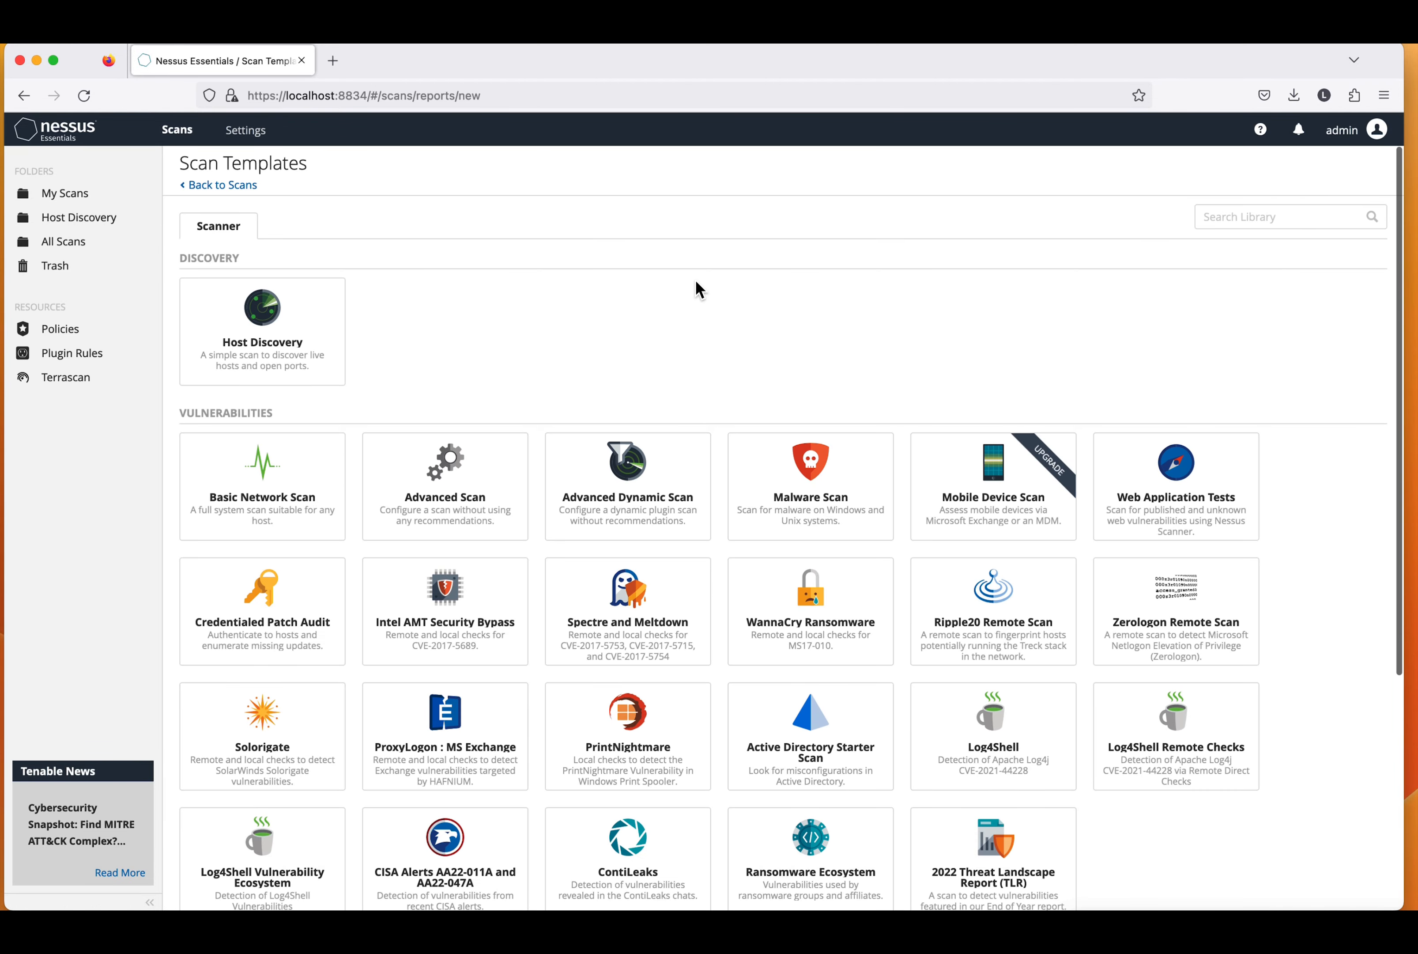
left_click(285, 330)
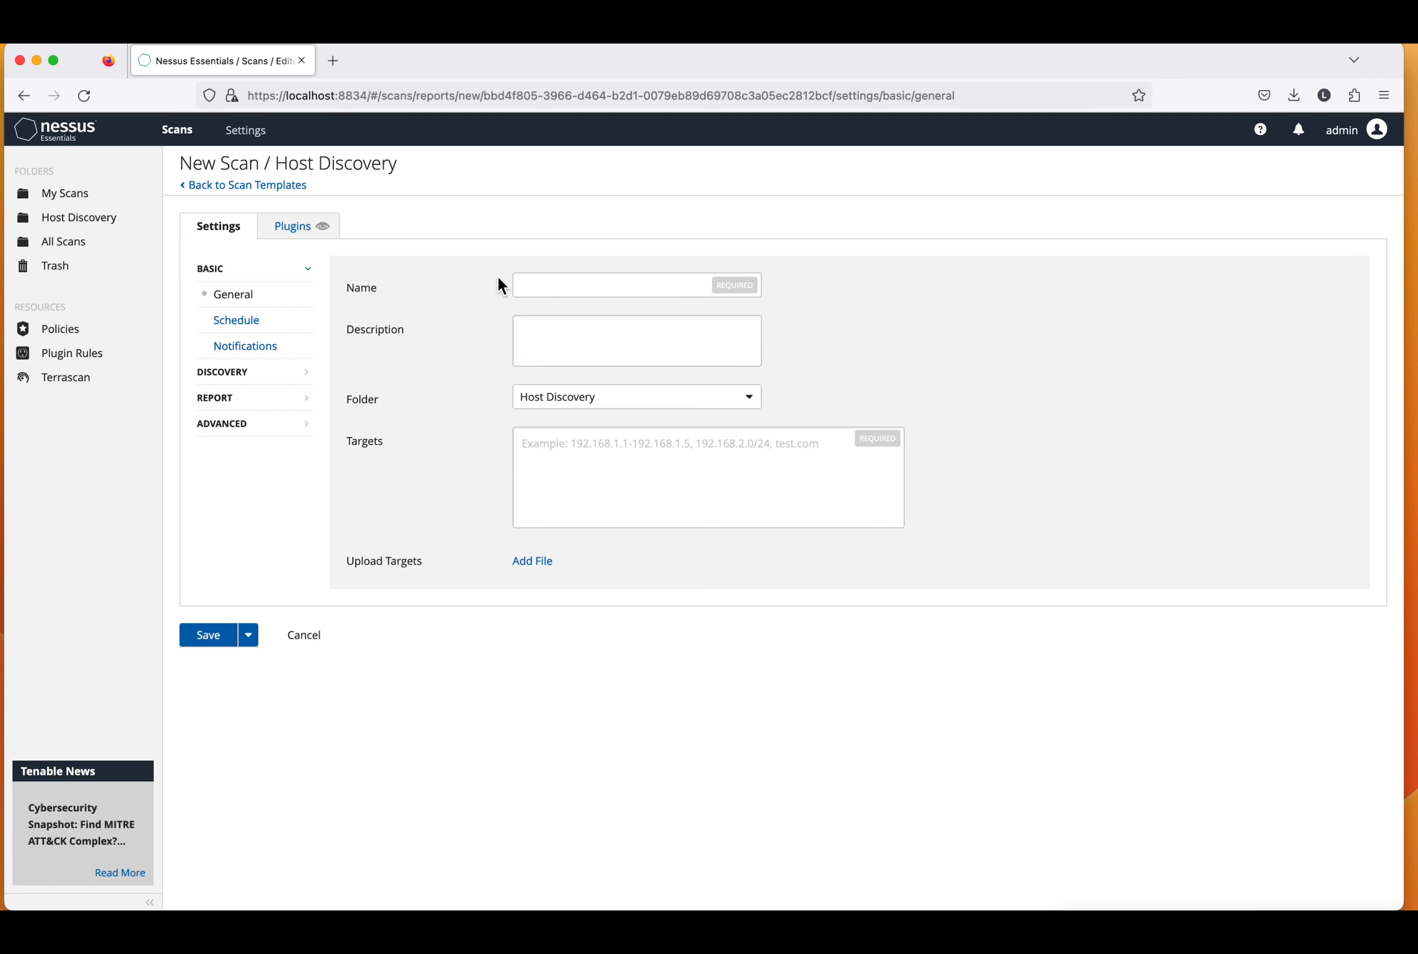
left_click(529, 284)
type("Ho")
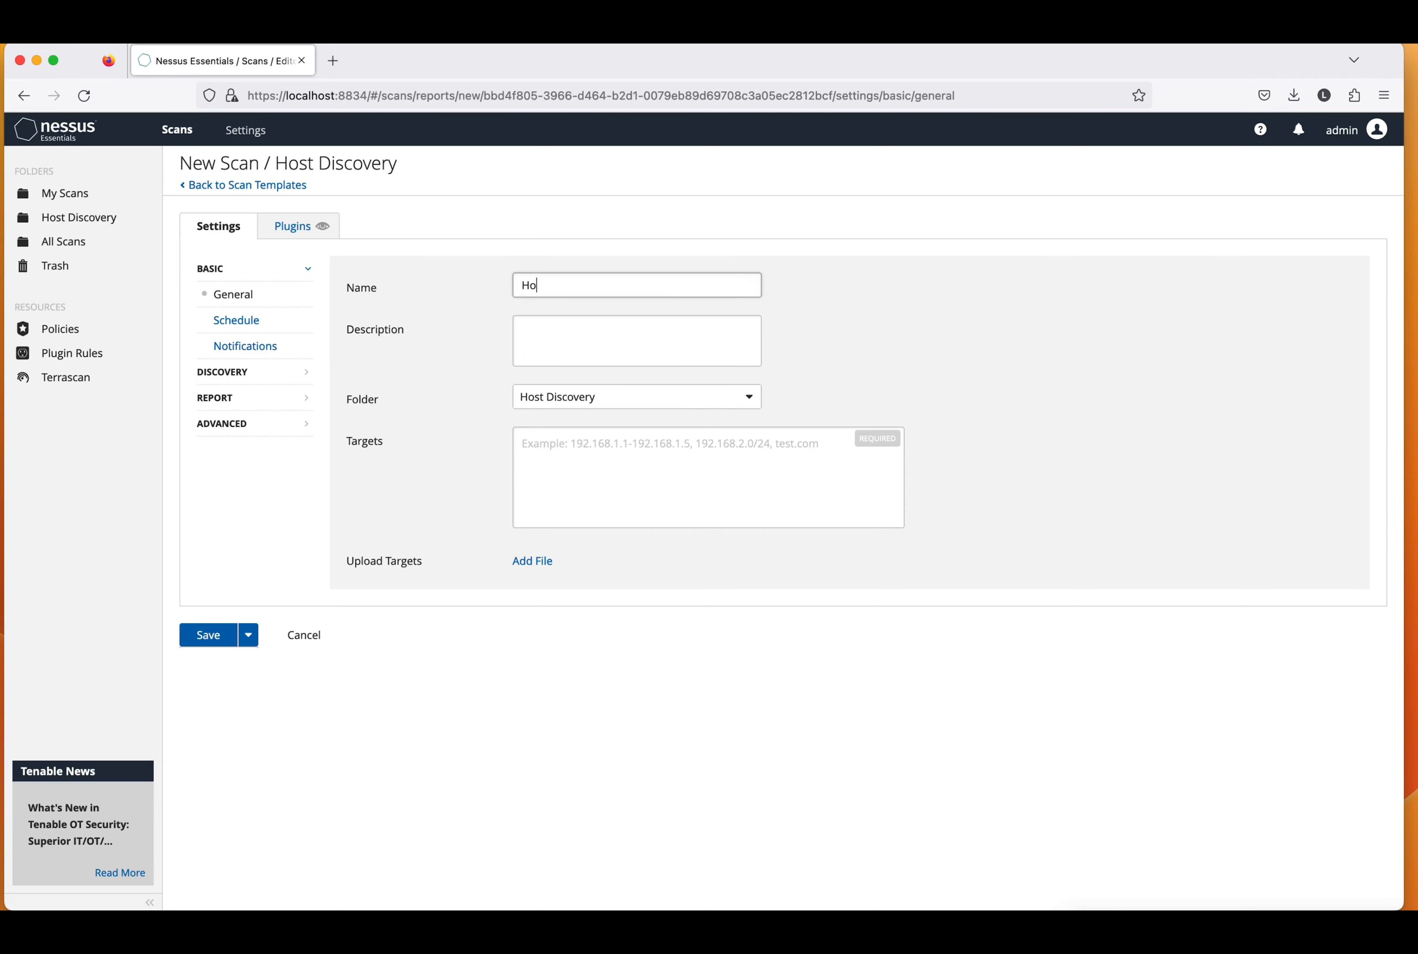
type("st Discovery for Neytwork")
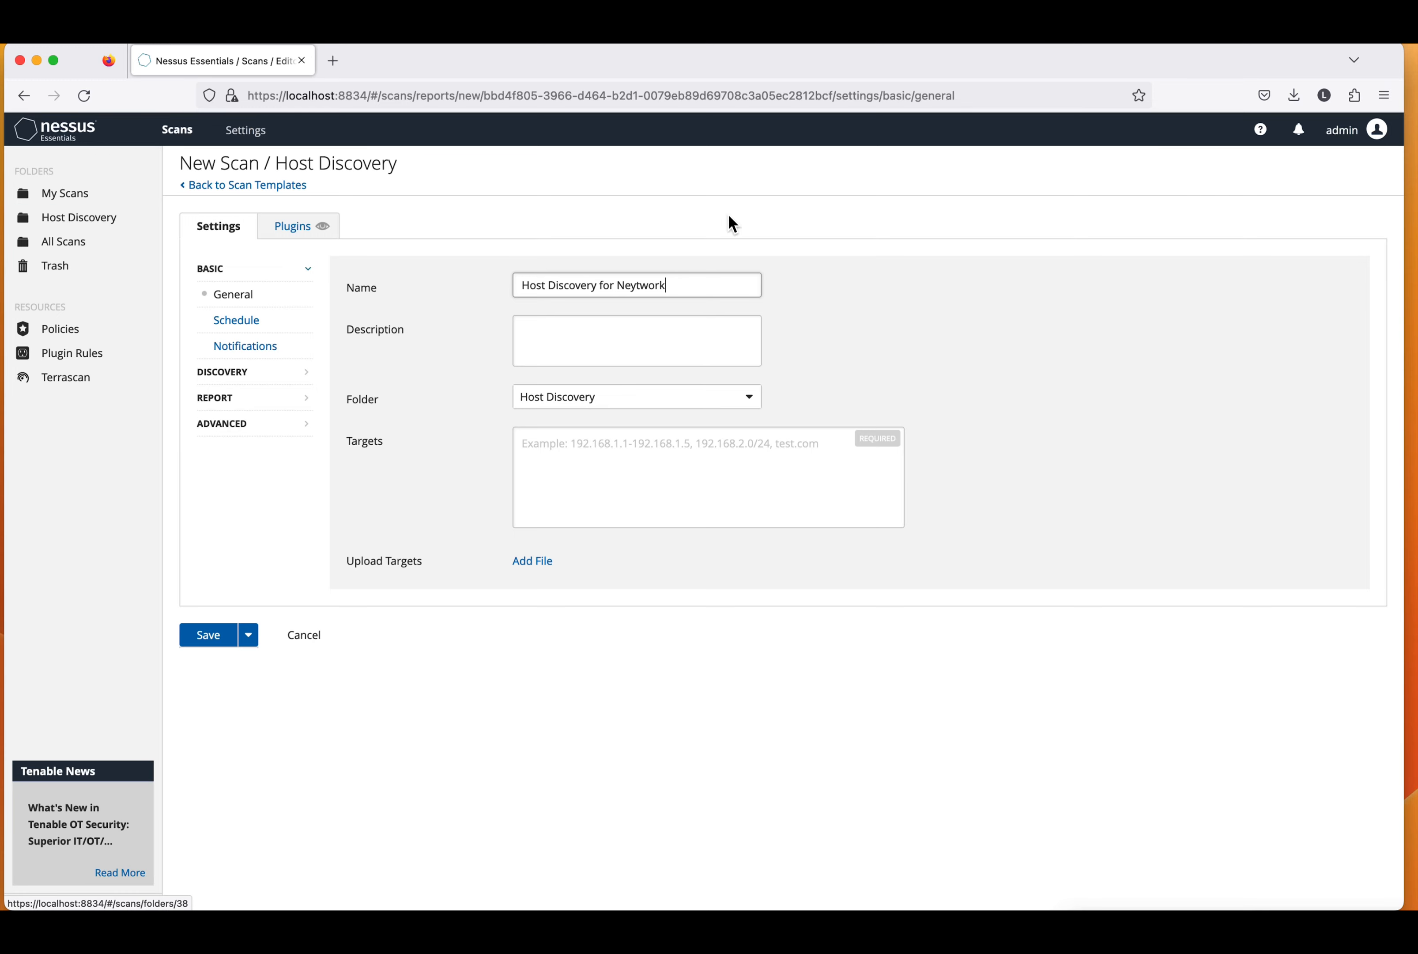
left_click(571, 441)
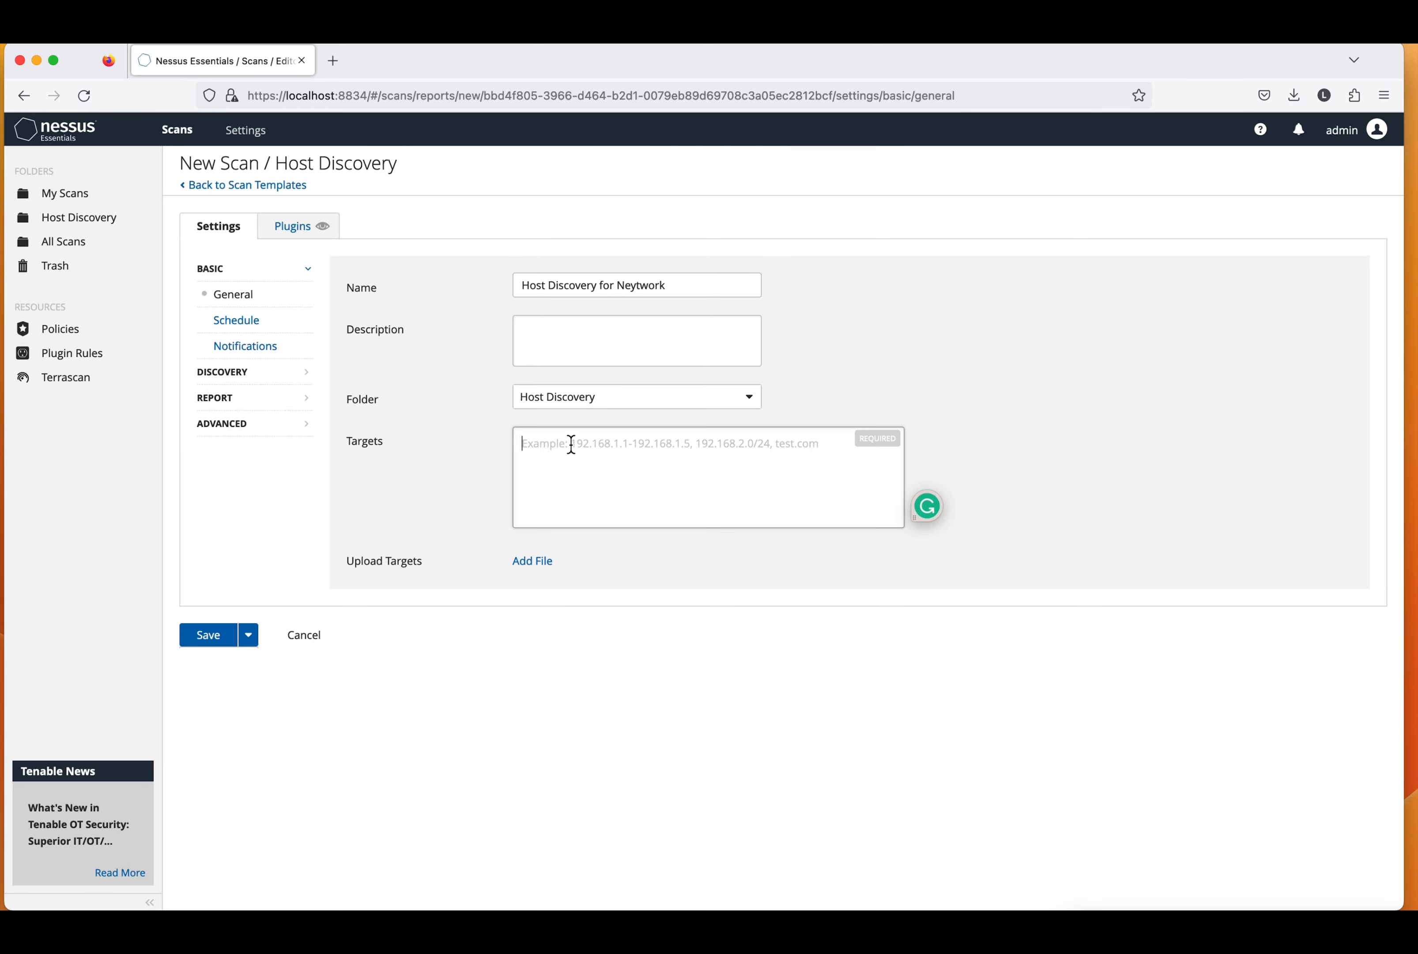
type("192.1")
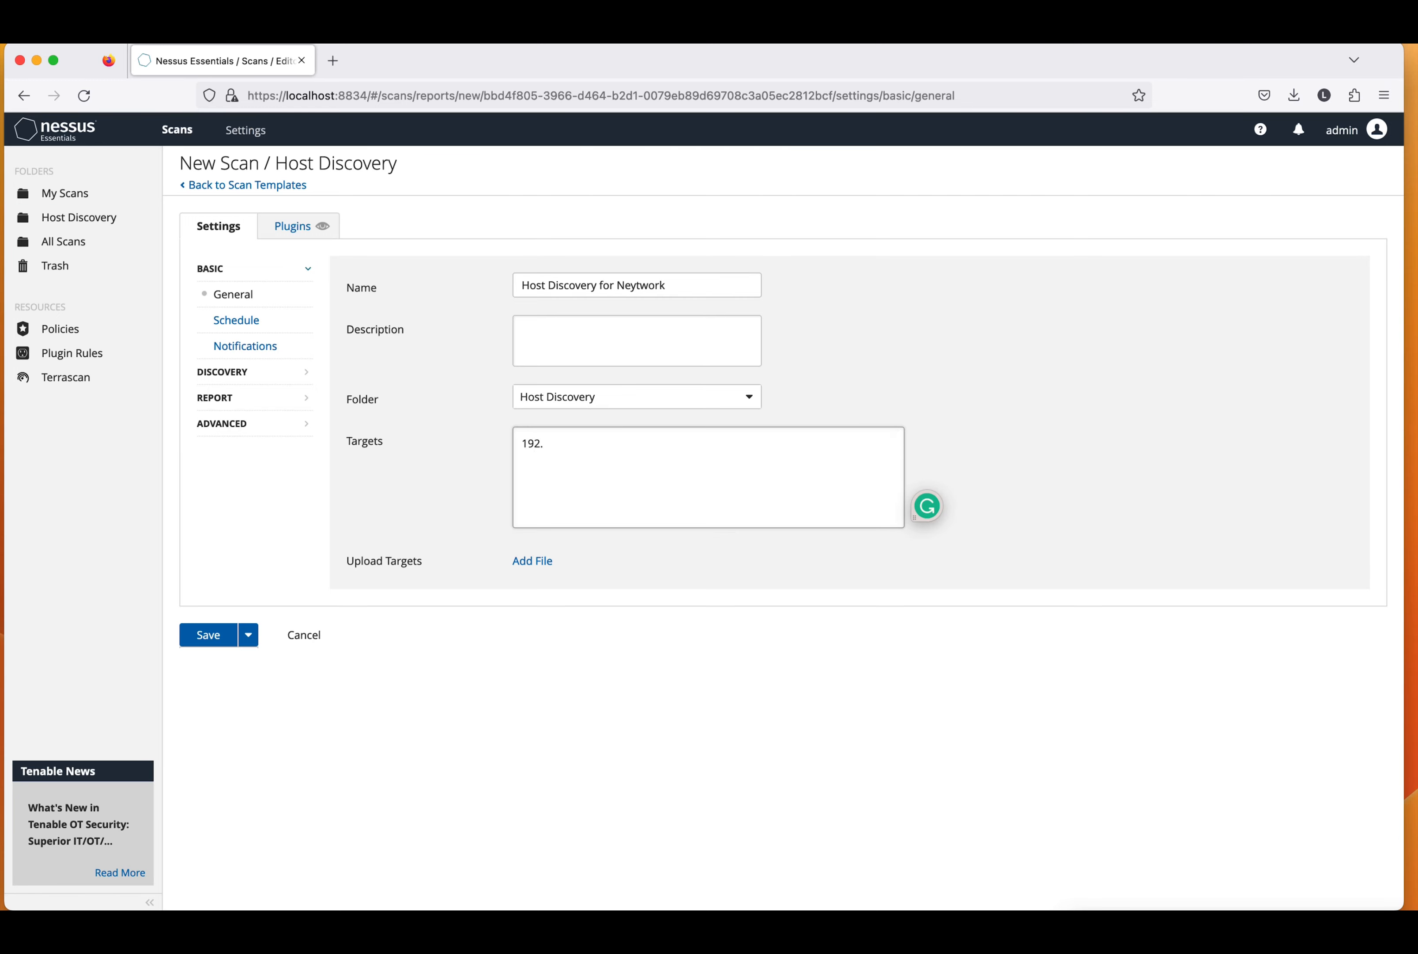
type("68")
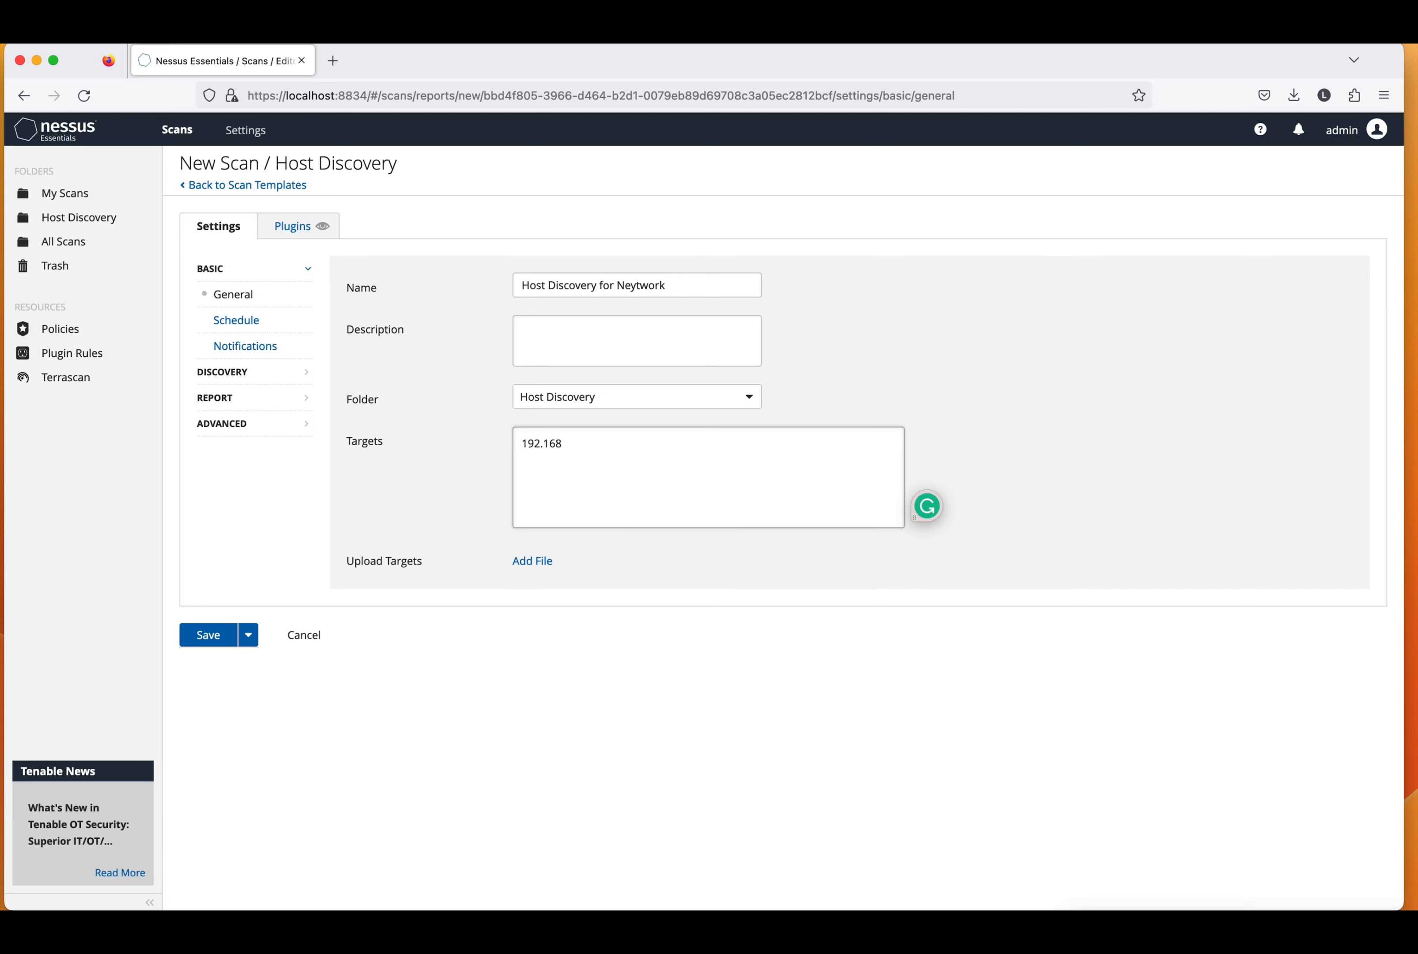